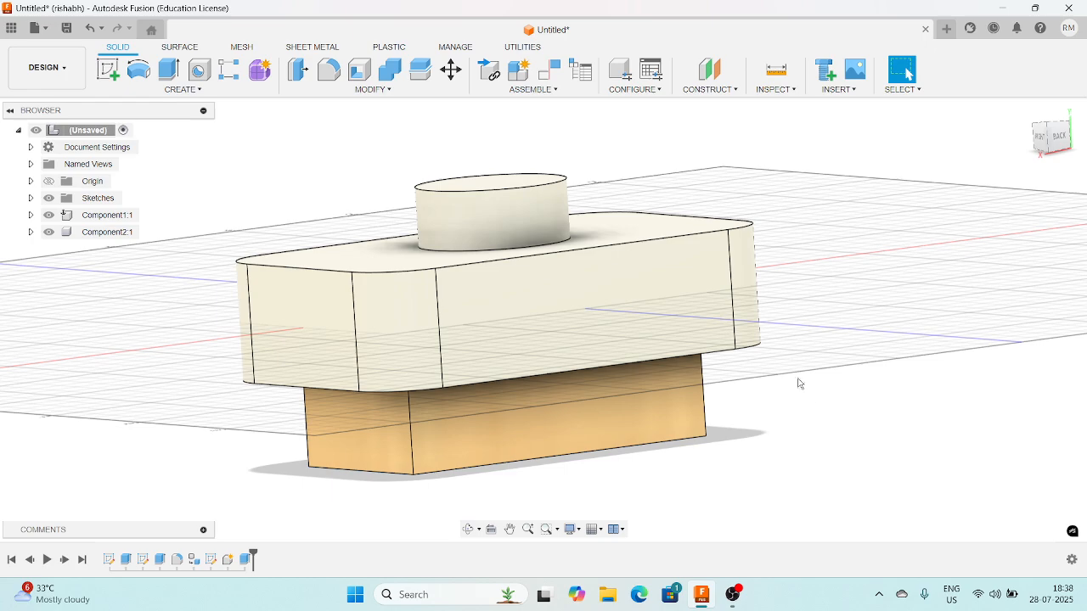
Sketch a 20 × 20 mm square centred on the top face of the cylindrical boss and finish the sketch.
mouse_move(798, 404)
shift+middle_down()
mouse_move(807, 417)
mouse_move(793, 430)
mouse_move(815, 403)
mouse_move(795, 407)
shift+middle_up()
middle_drag(773, 308, 786, 327)
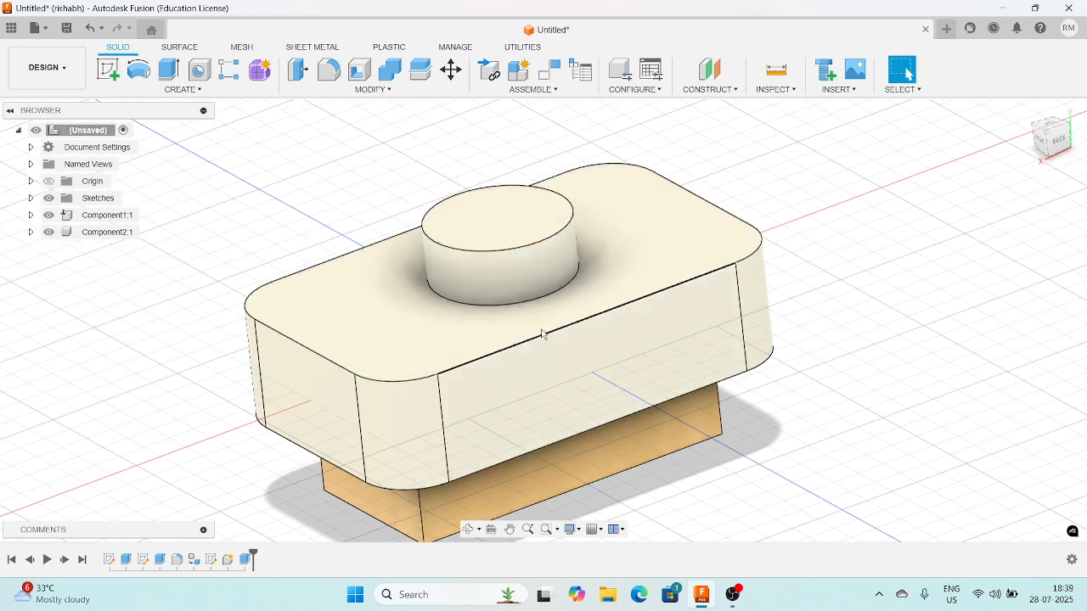
middle_drag(348, 169, 355, 173)
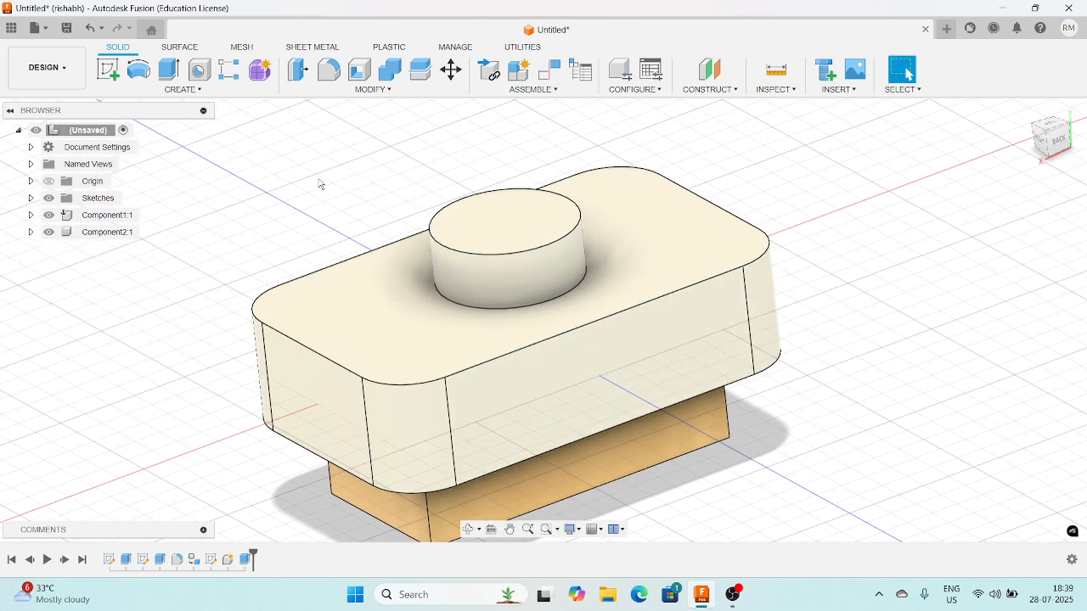
click(108, 69)
click(534, 209)
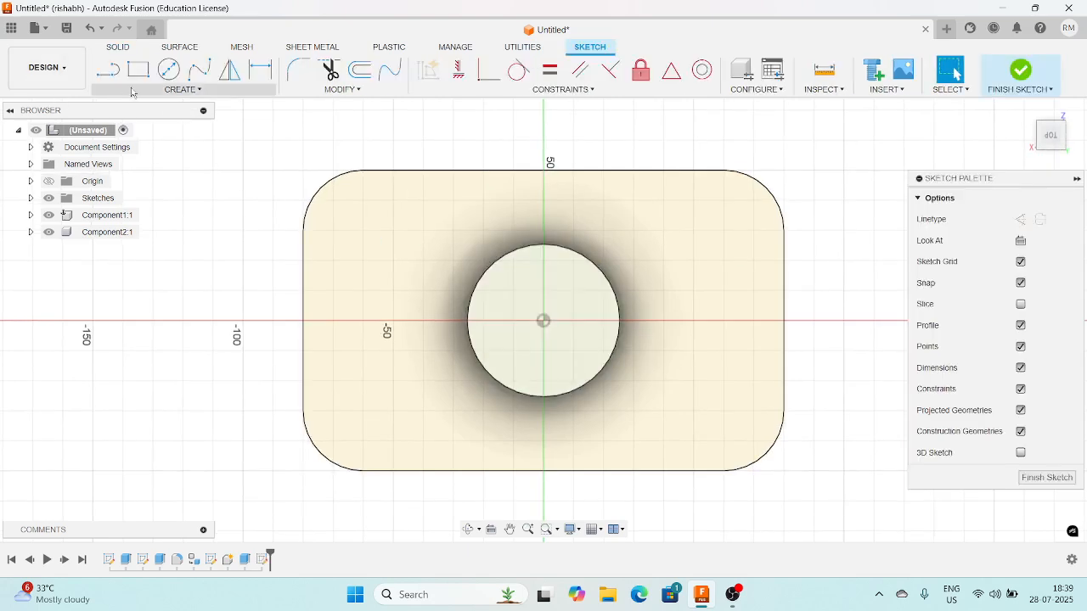
click(169, 69)
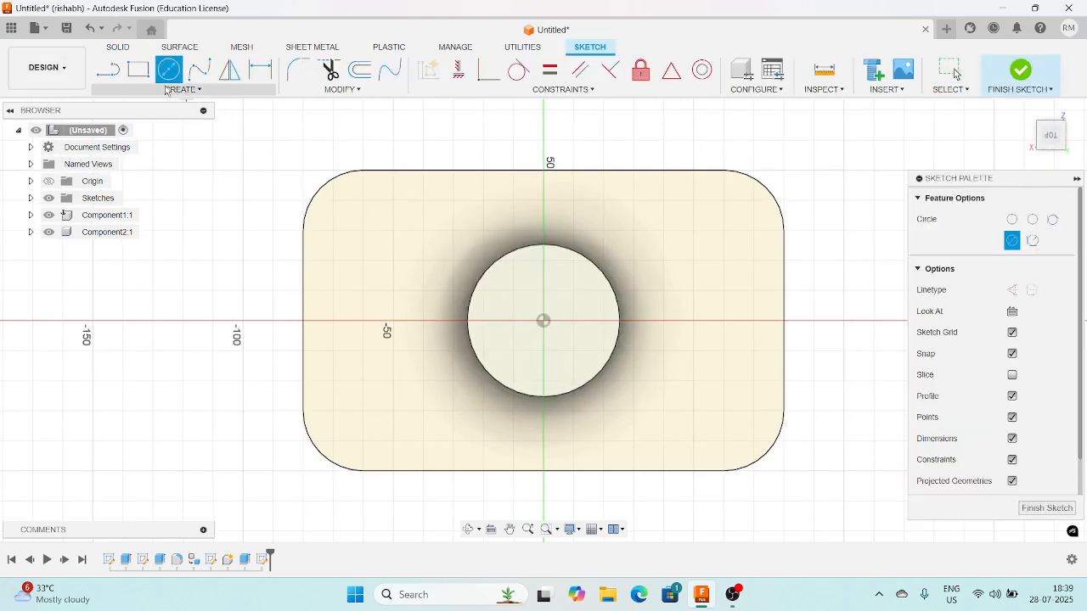
key(r)
click(513, 292)
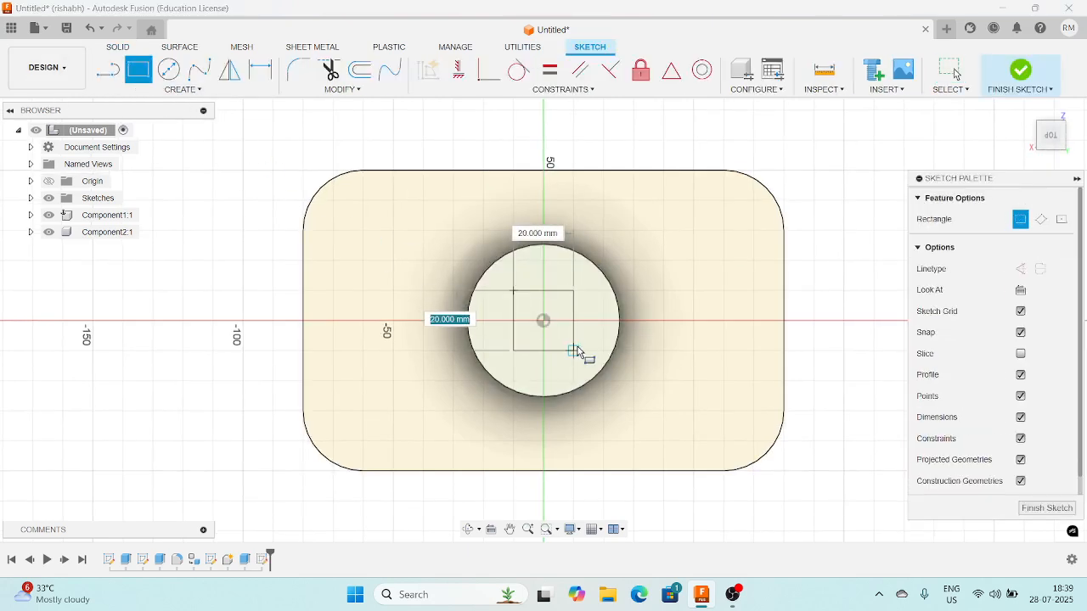
click(574, 351)
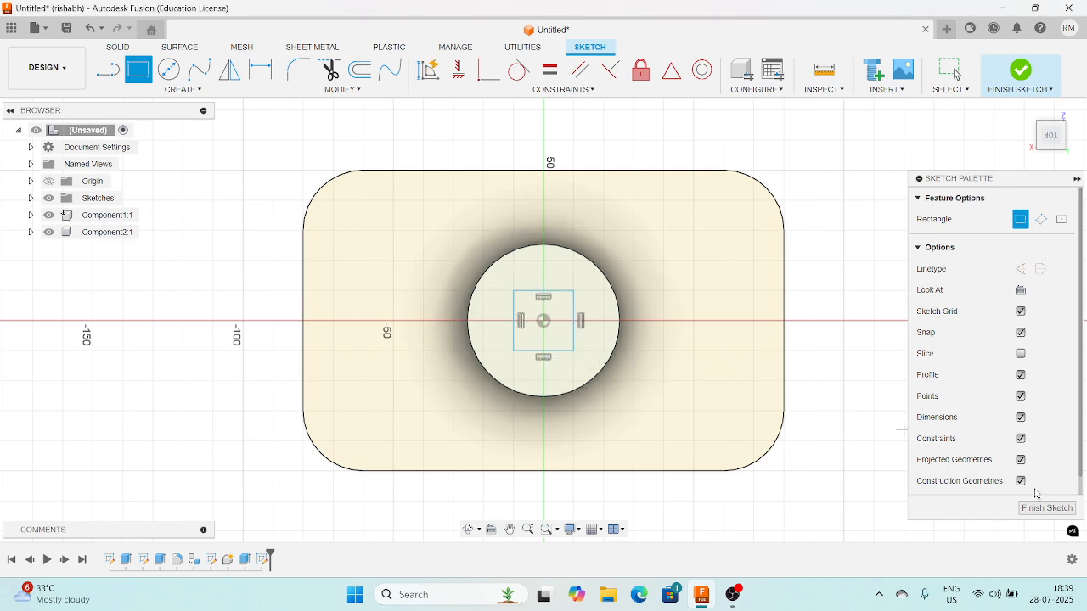
click(1020, 71)
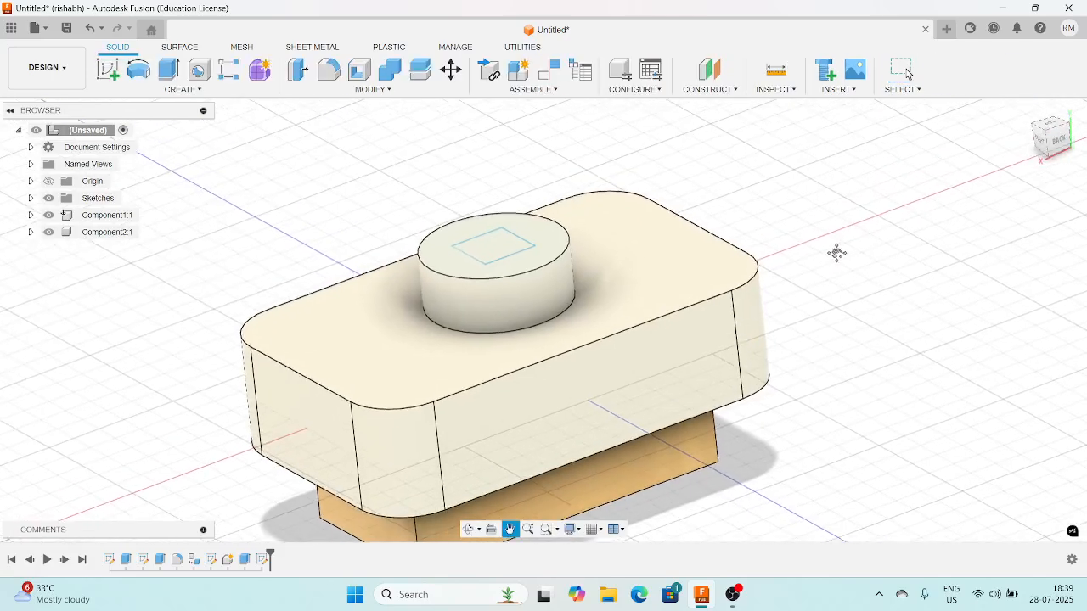
Extrude the square profile -10 mm into the cylindrical boss as a Cut, trying the Join operation before returning to Cut.
middle_drag(837, 253, 832, 259)
click(1058, 150)
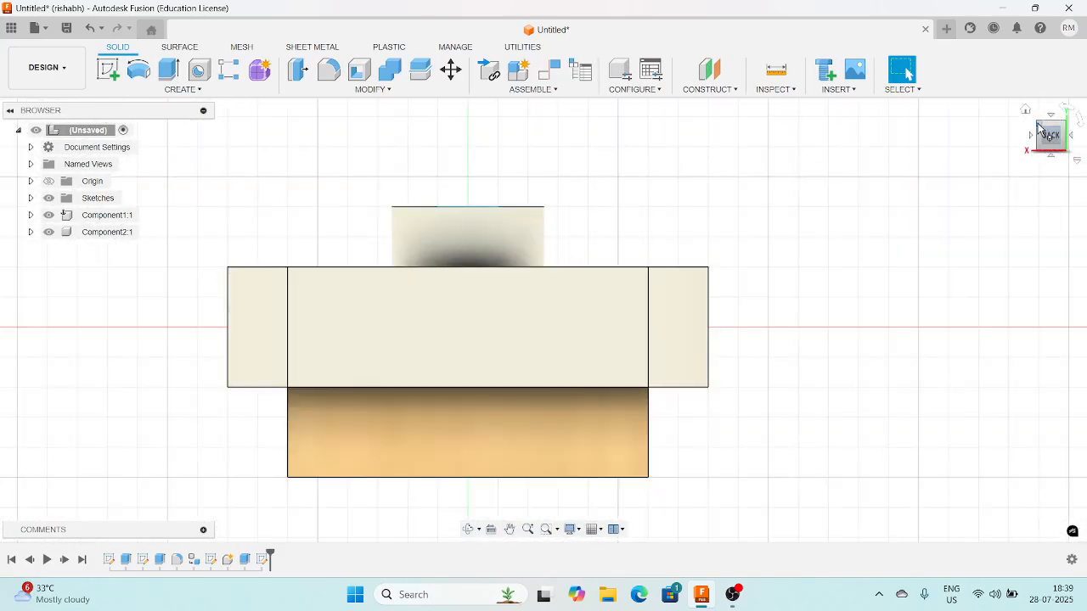
click(1038, 125)
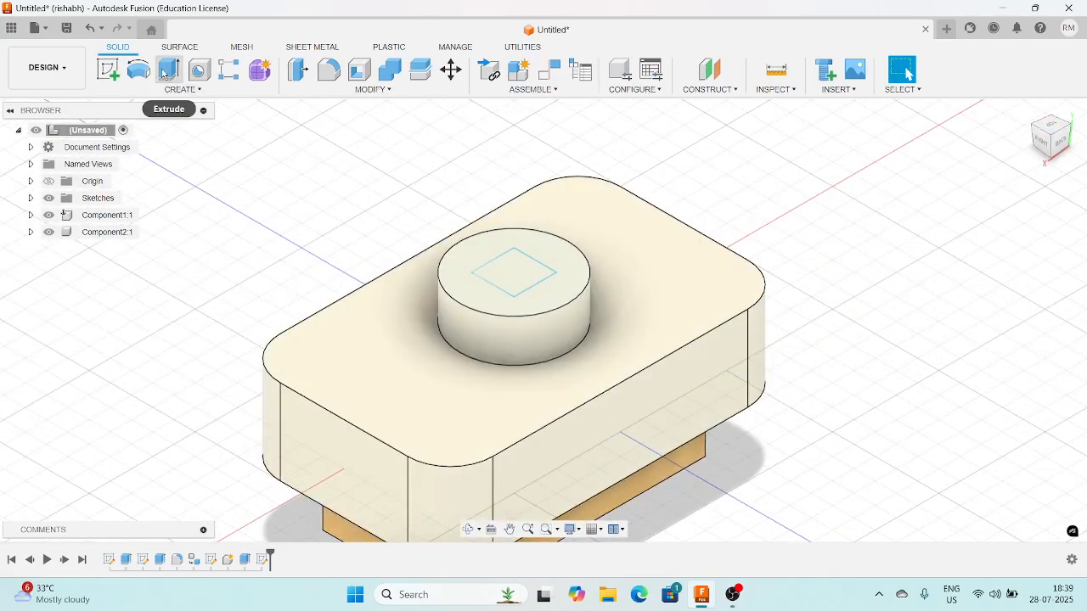
click(169, 70)
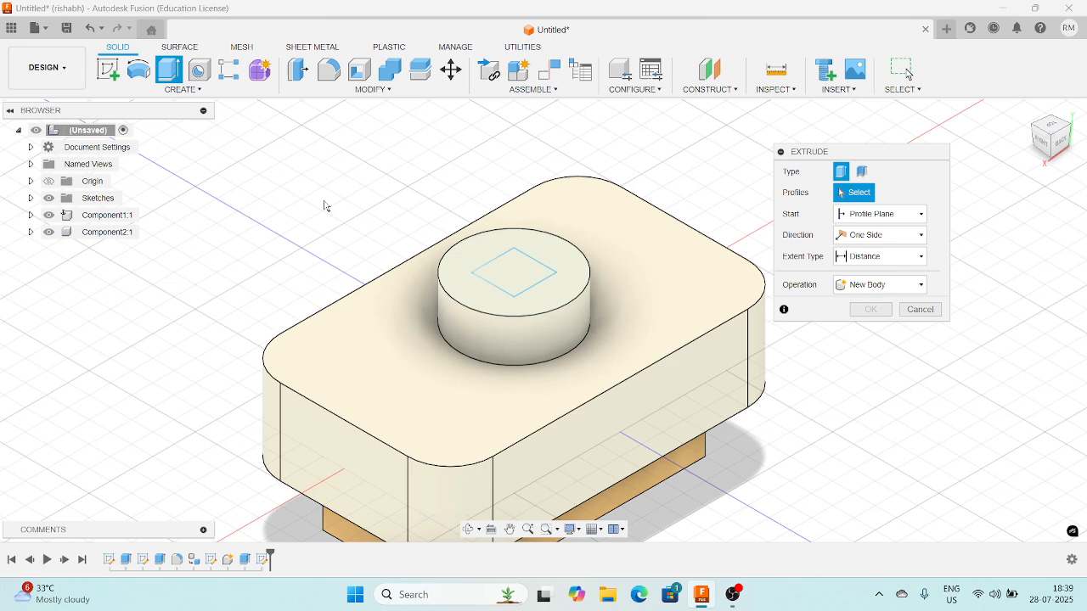
click(515, 259)
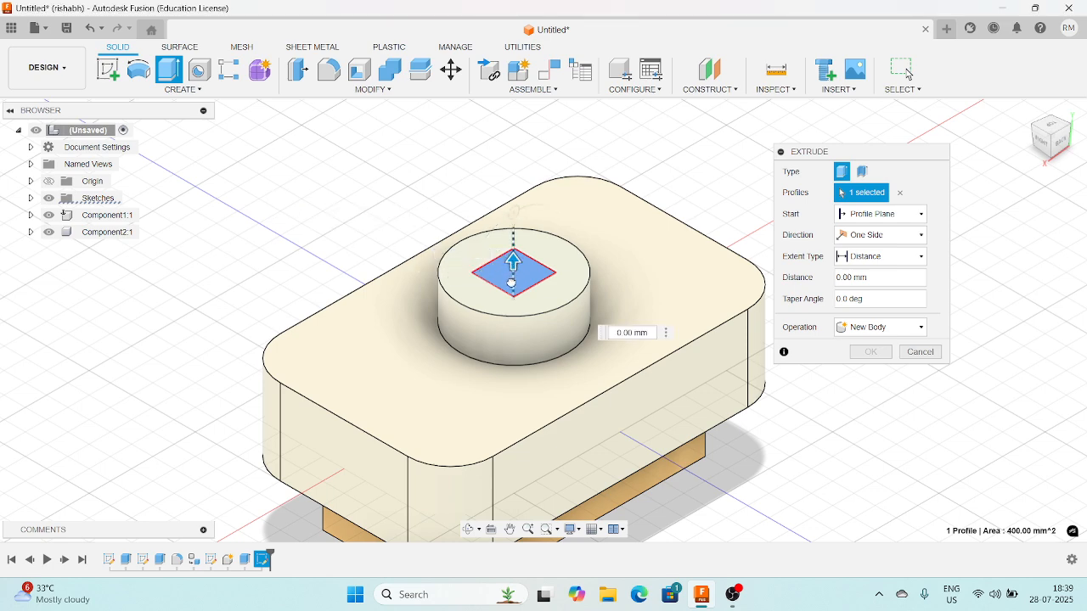
drag(511, 284, 512, 295)
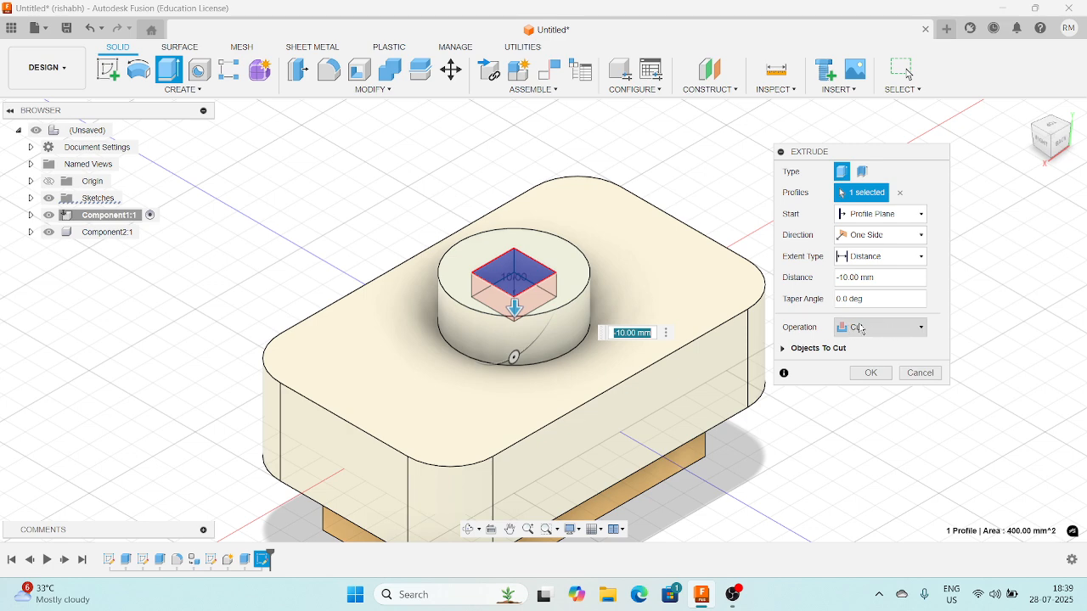
click(920, 333)
click(922, 341)
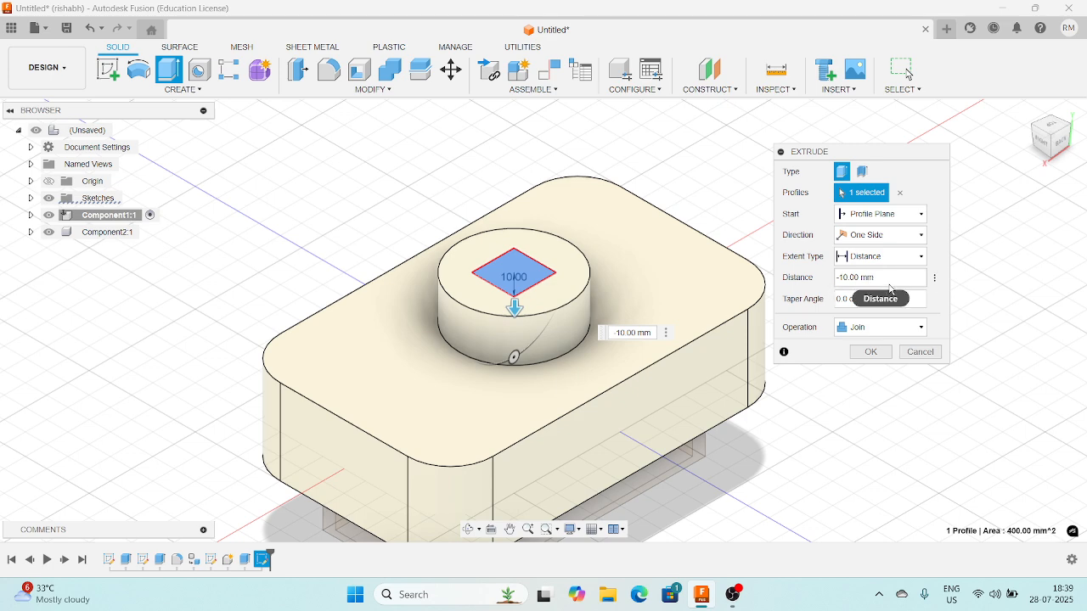
click(881, 328)
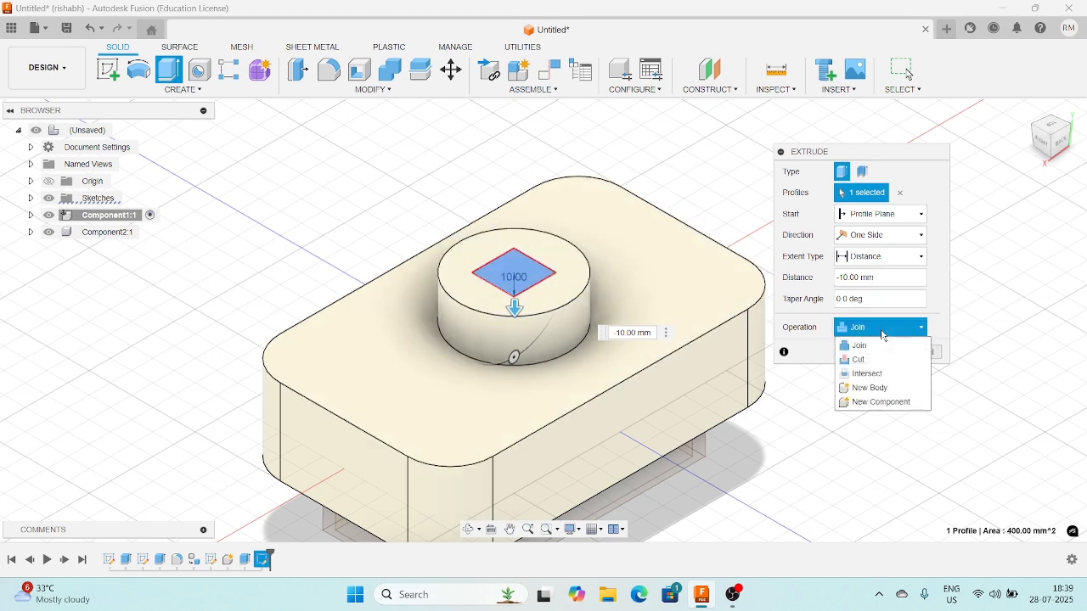
click(801, 357)
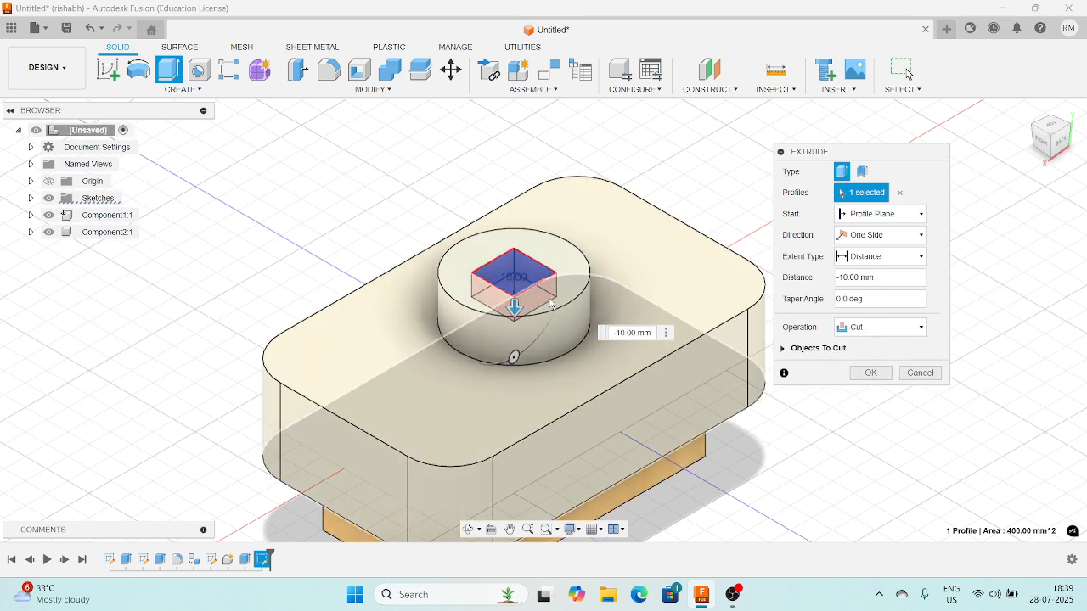
click(871, 374)
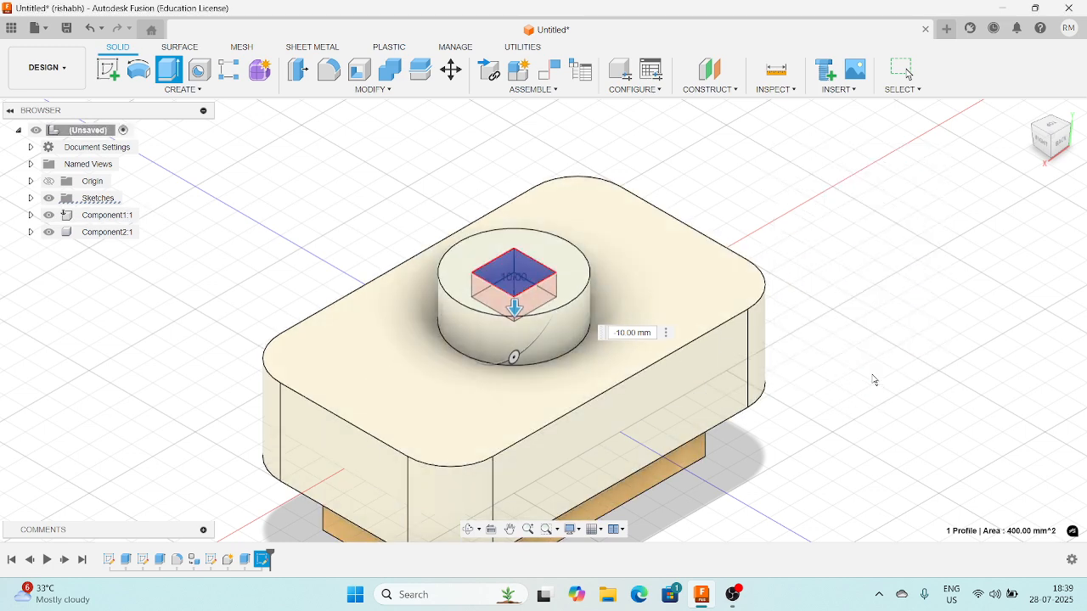
shift+middle_drag(849, 365, 715, 340)
shift+middle_drag(759, 304, 743, 273)
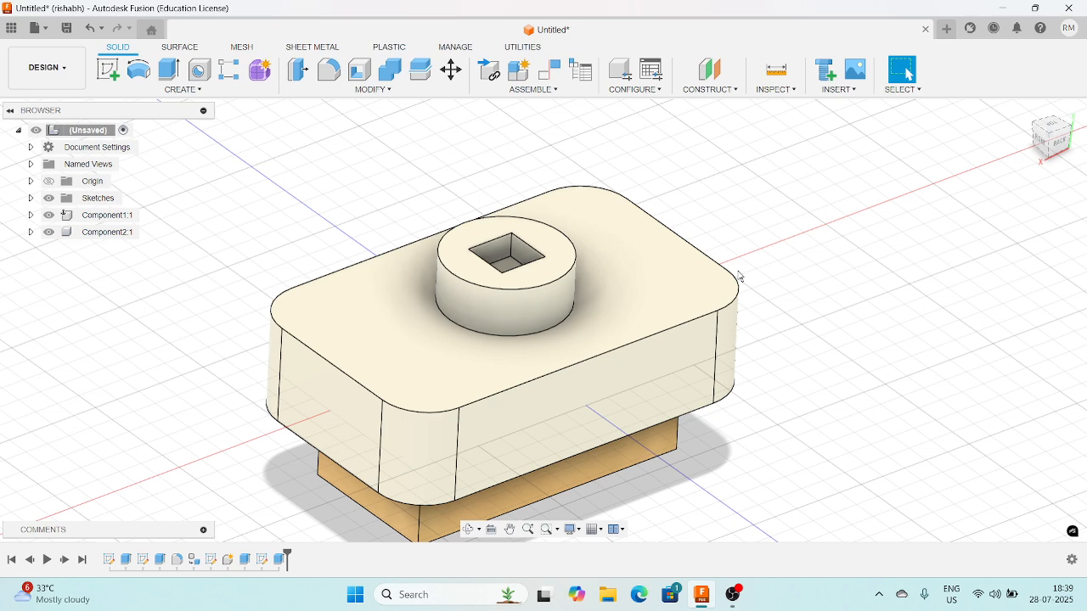
Create a new design and sketch a center rectangle of about 120 × 70 mm at the origin on the vertical YZ plane.
key(ctrl+n)
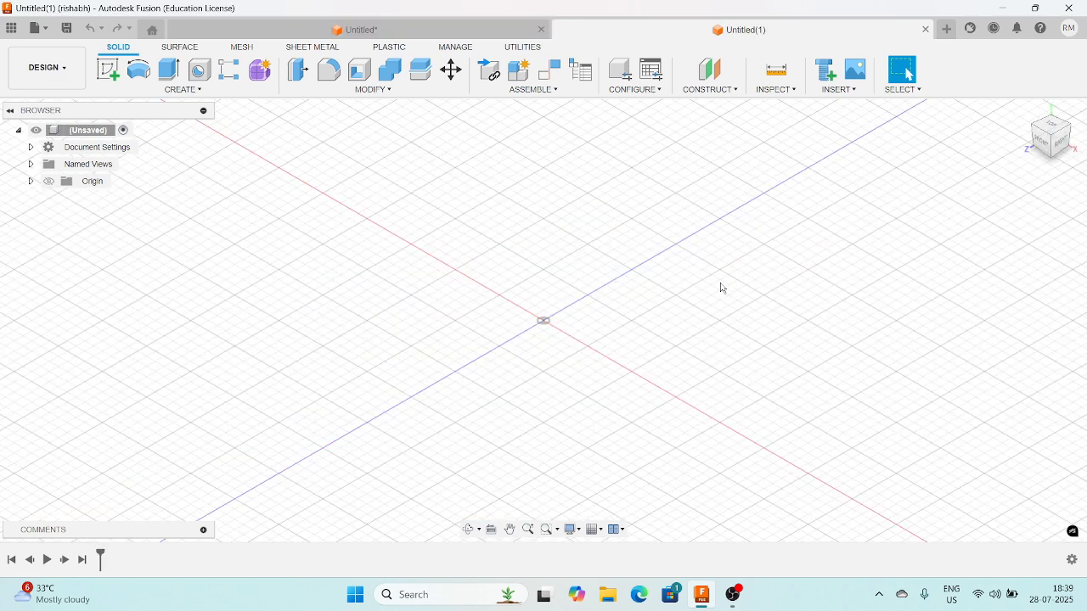
click(108, 70)
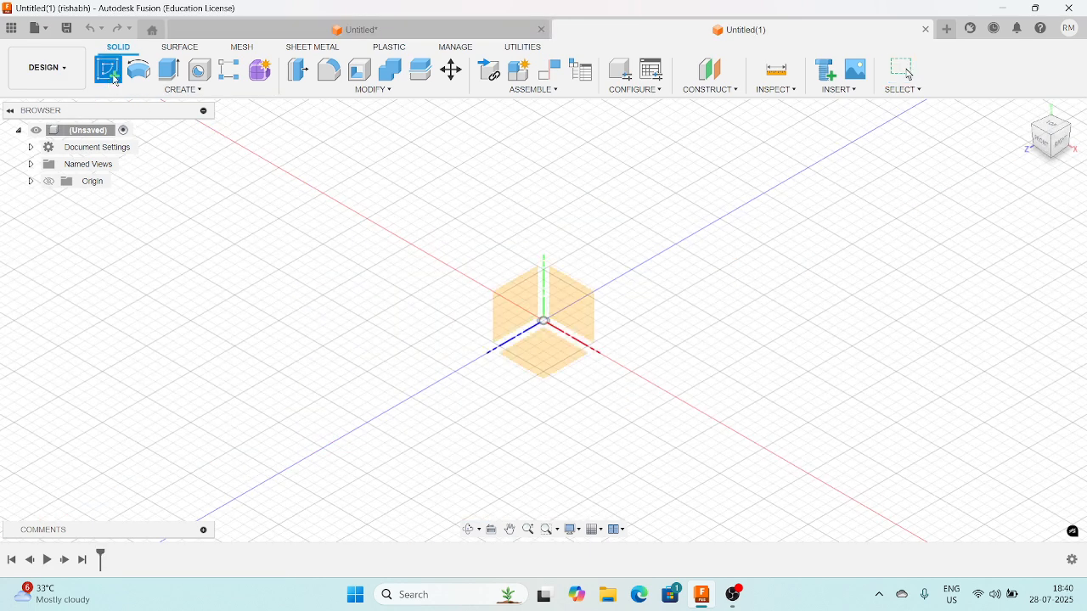
click(526, 311)
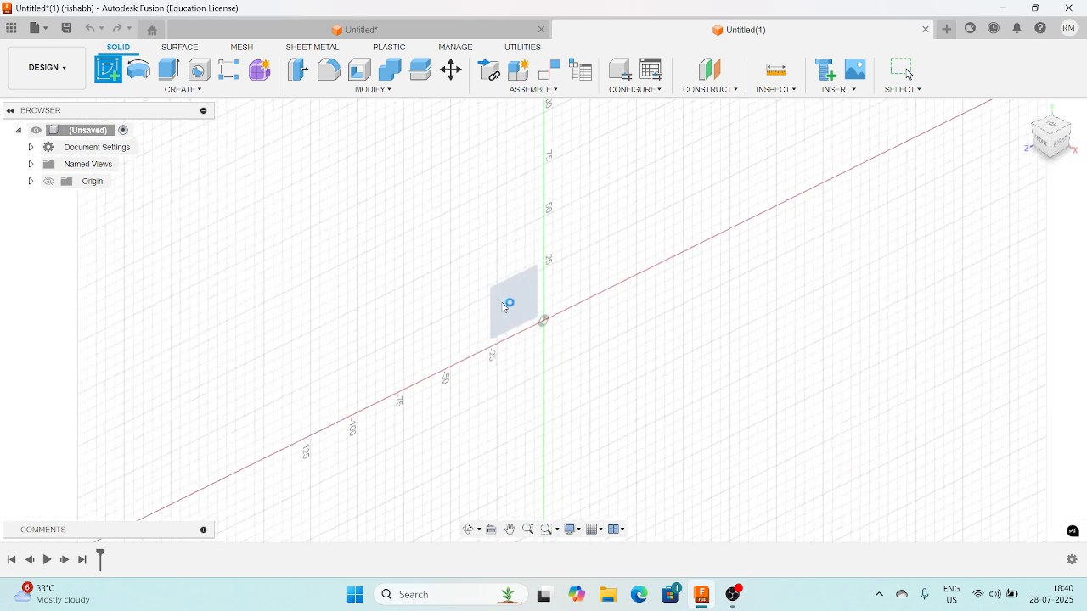
scroll(531, 285, up, 1)
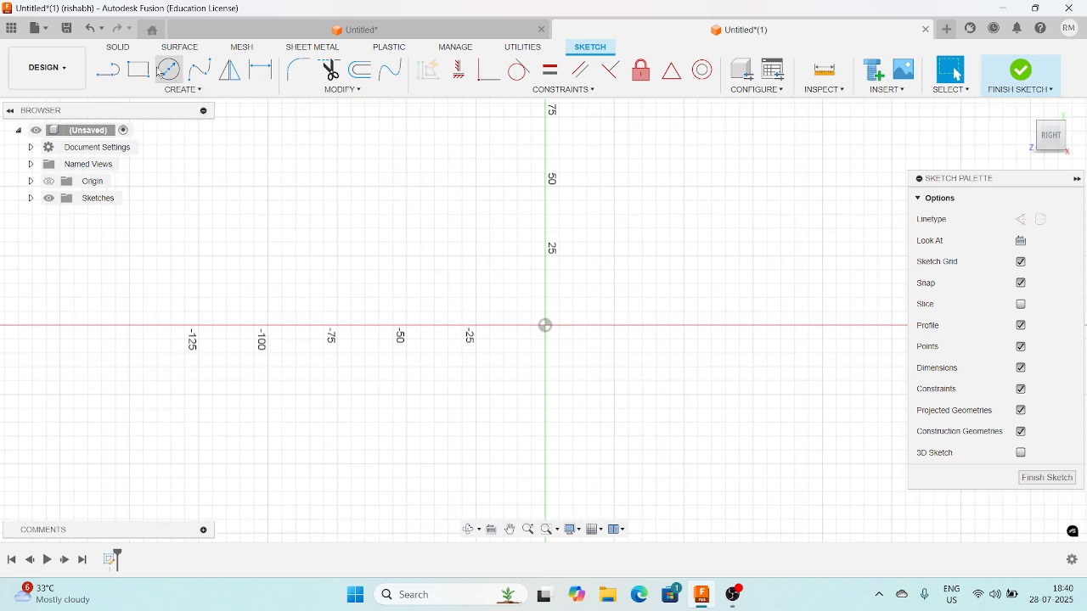
click(139, 70)
click(1062, 219)
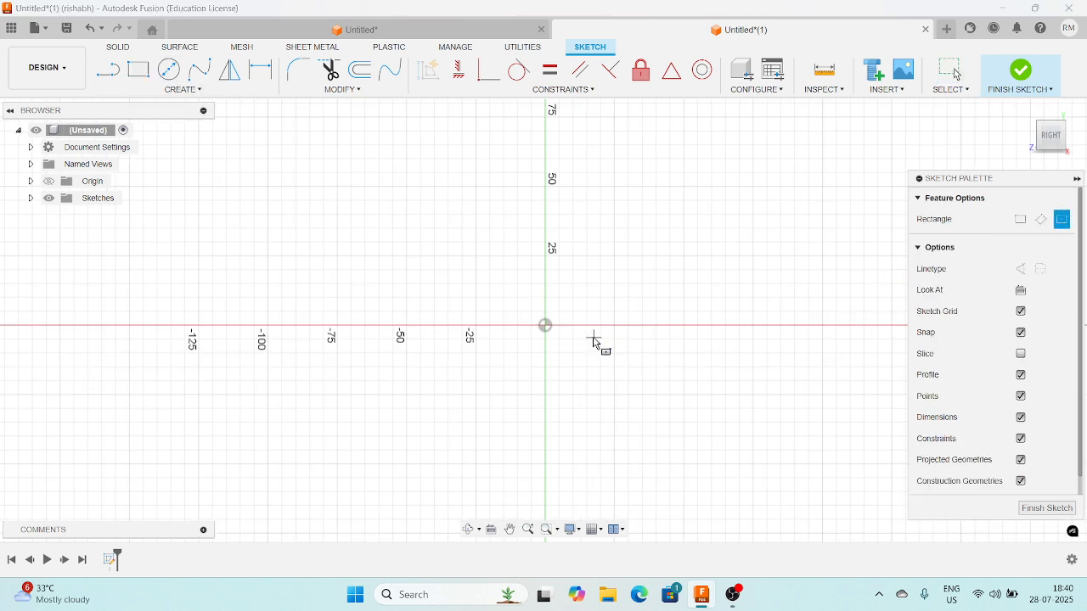
click(546, 325)
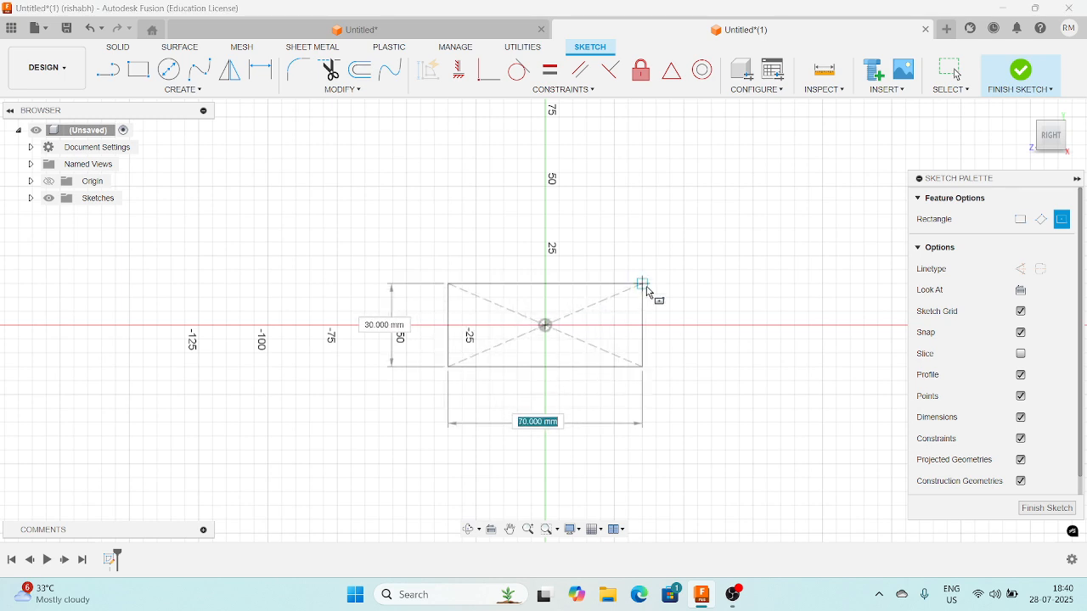
click(711, 229)
Fillet all four corners of the rectangle with a 15 mm radius and finish the sketch.
click(299, 70)
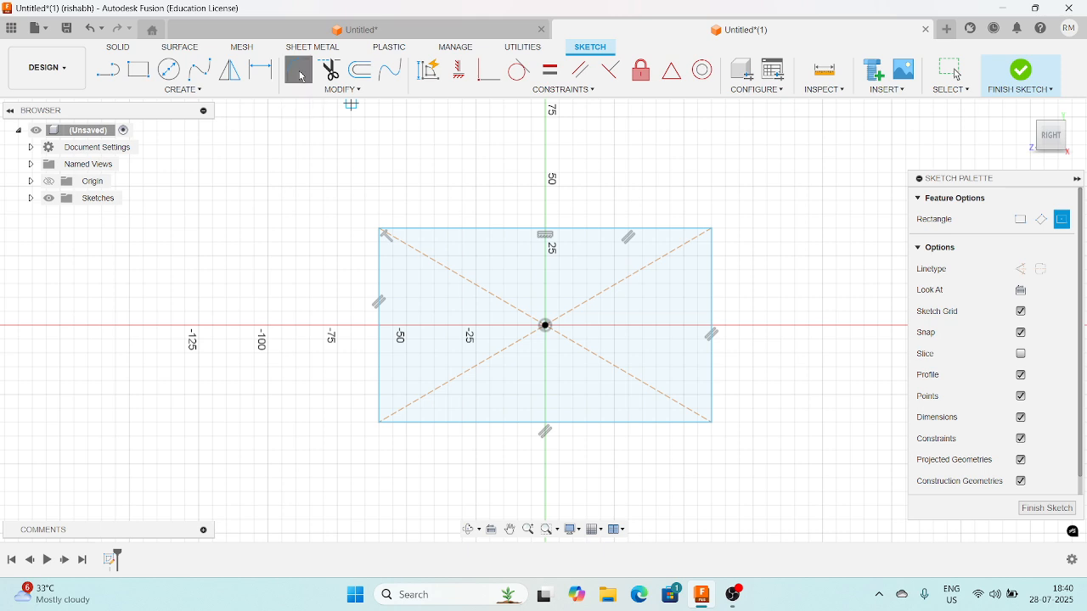
click(381, 263)
click(383, 230)
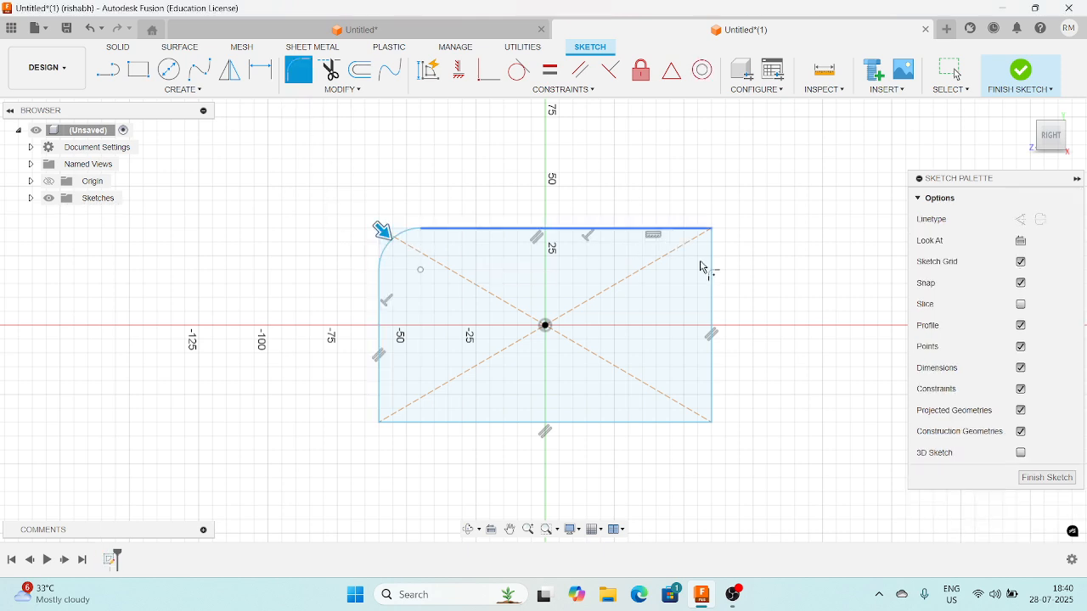
click(710, 327)
click(711, 391)
click(652, 423)
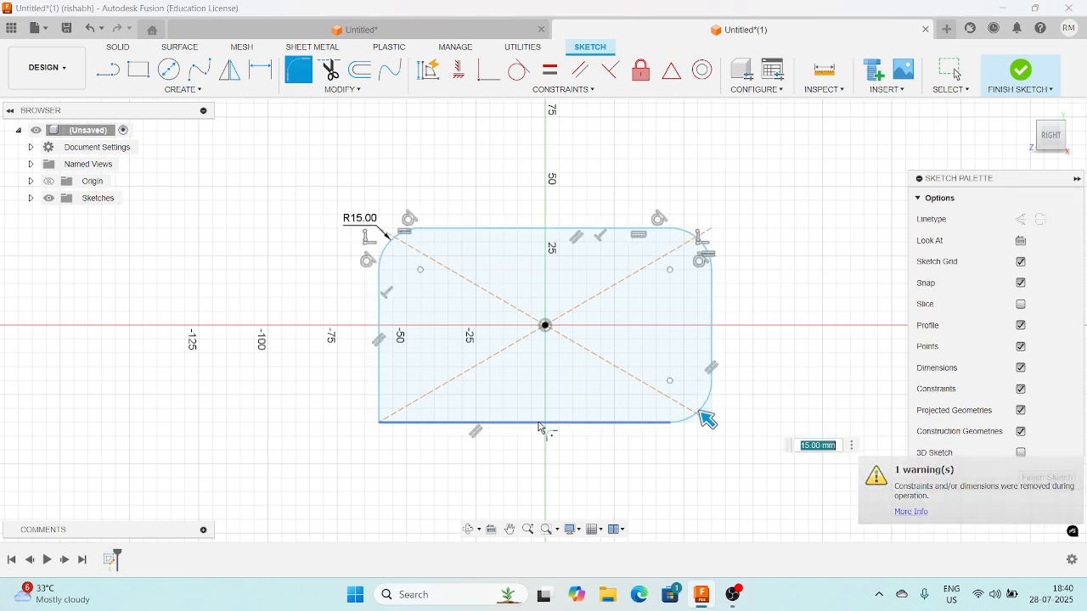
click(410, 425)
click(381, 387)
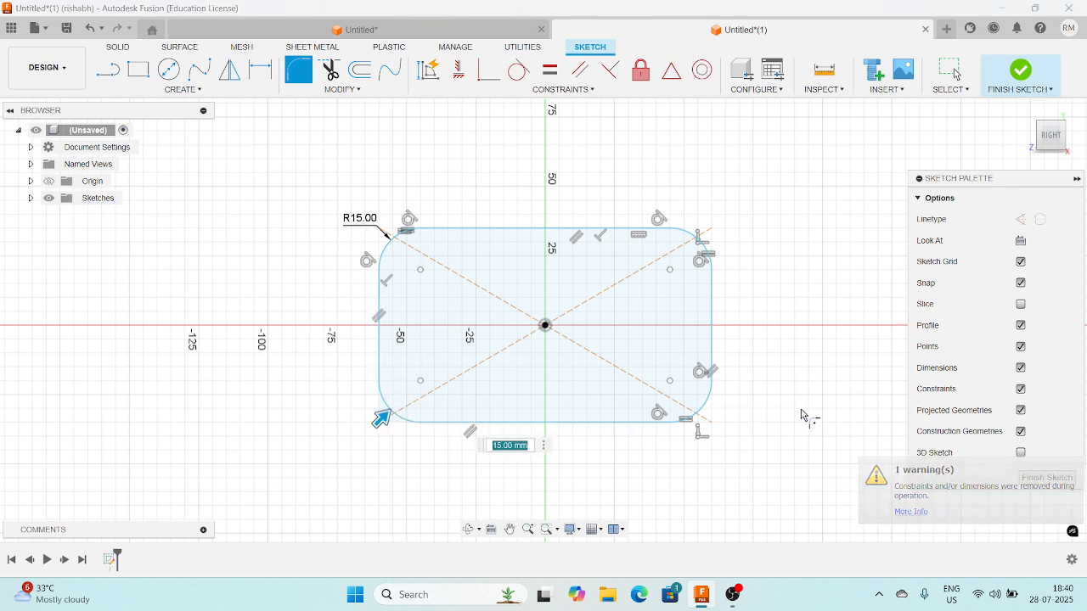
click(1020, 70)
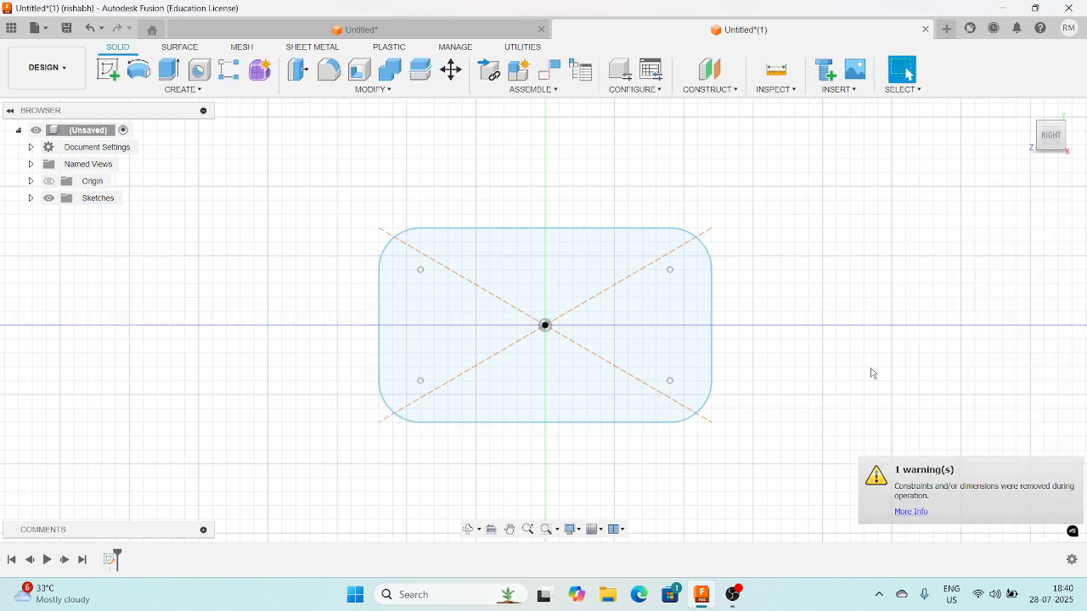
Extrude the rounded rectangle symmetrically by 2 mm per side as a new body.
click(1067, 130)
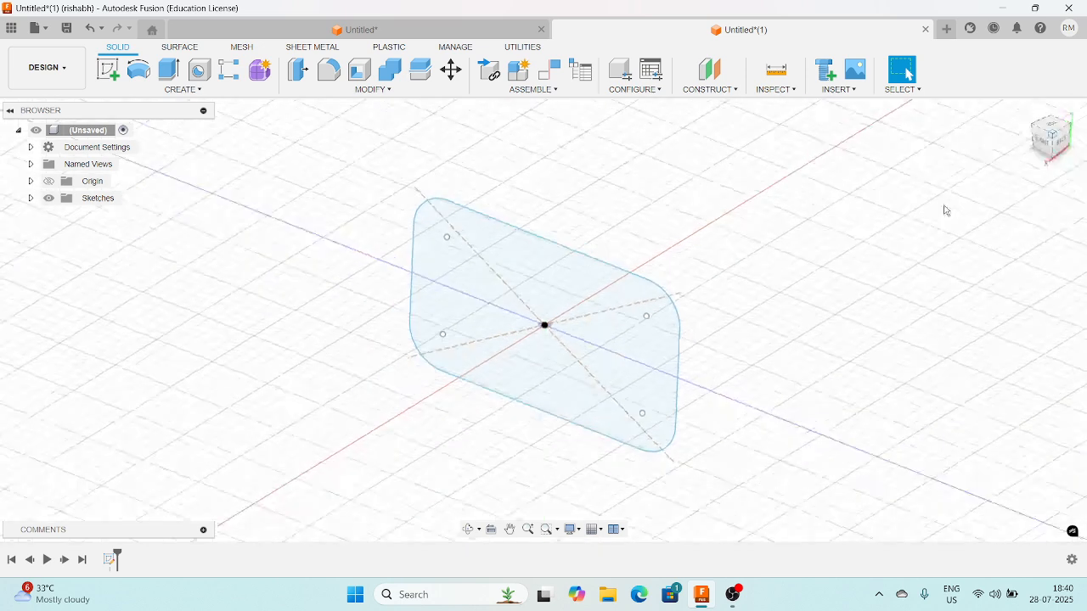
click(169, 71)
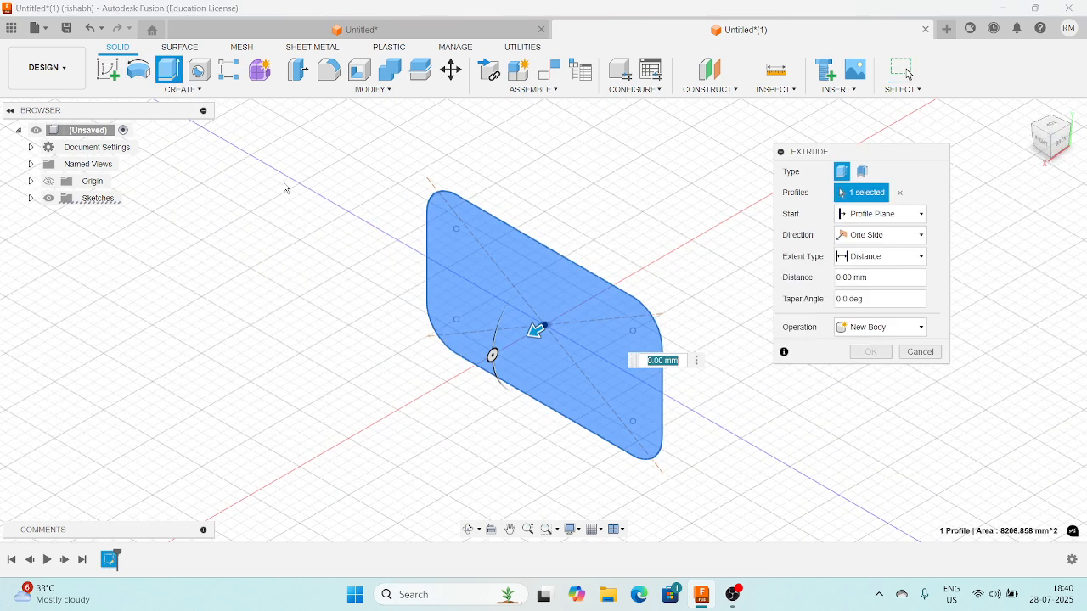
click(875, 235)
click(859, 283)
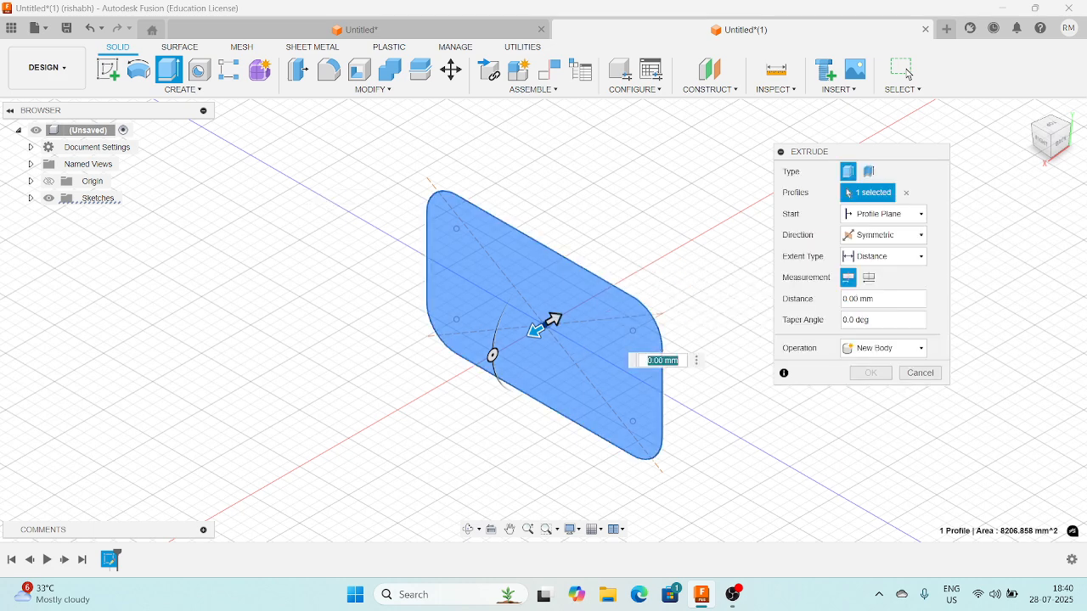
drag(531, 332, 524, 337)
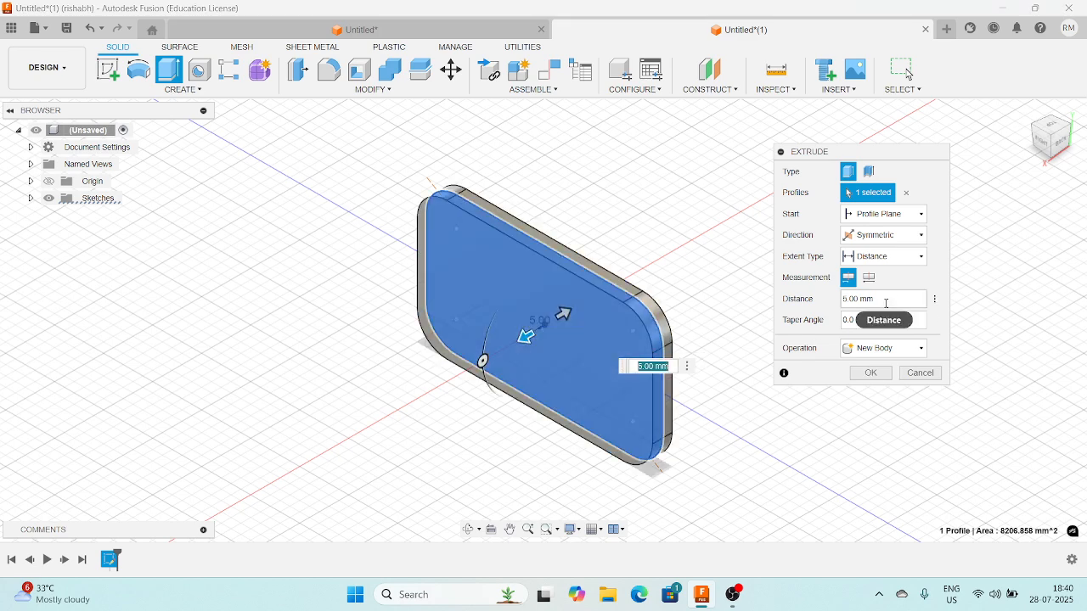
drag(881, 300, 839, 311)
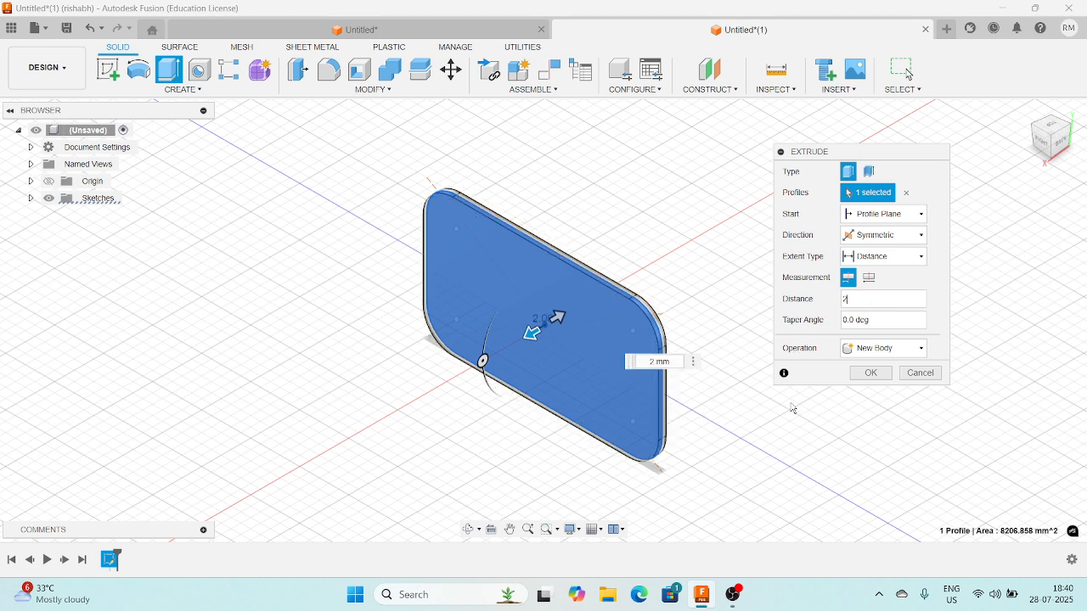
click(864, 385)
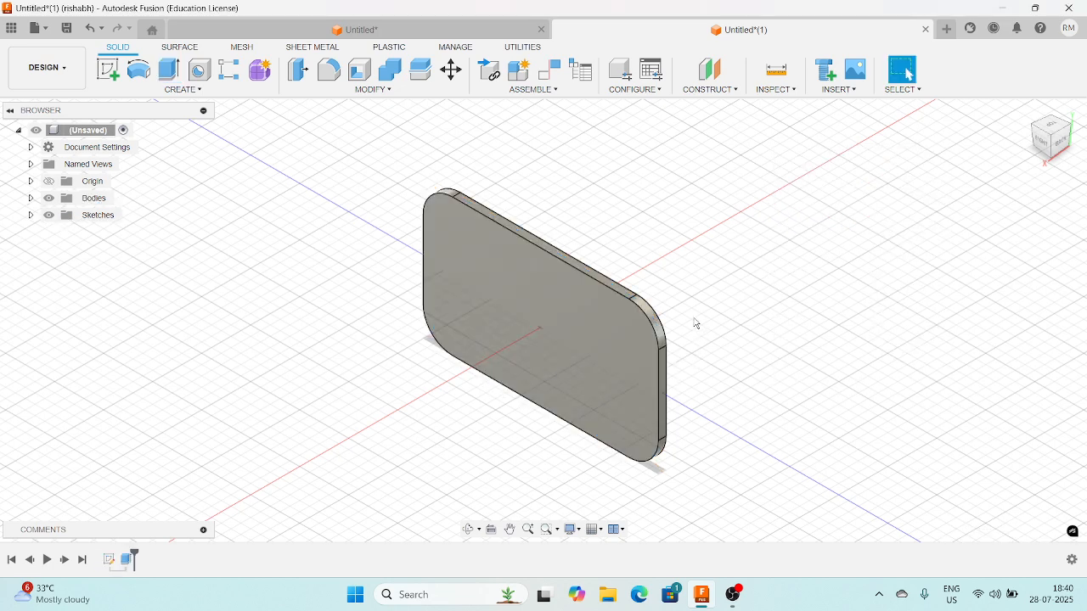
shift+middle_drag(718, 413, 669, 351)
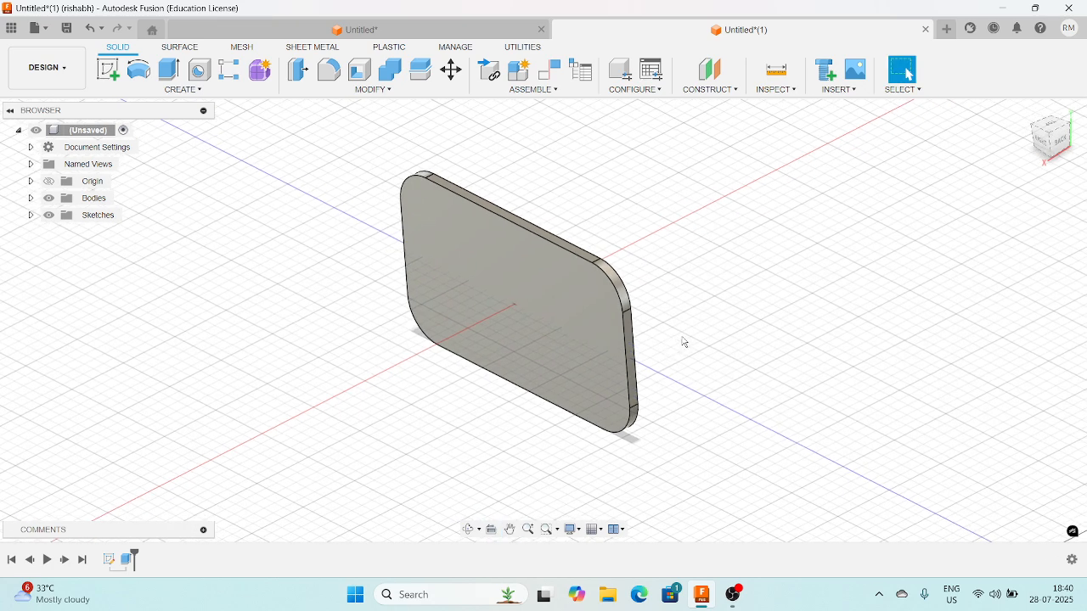
Edit the plate's extrude feature to a symmetric distance of 90 mm per side.
middle_drag(658, 297, 631, 309)
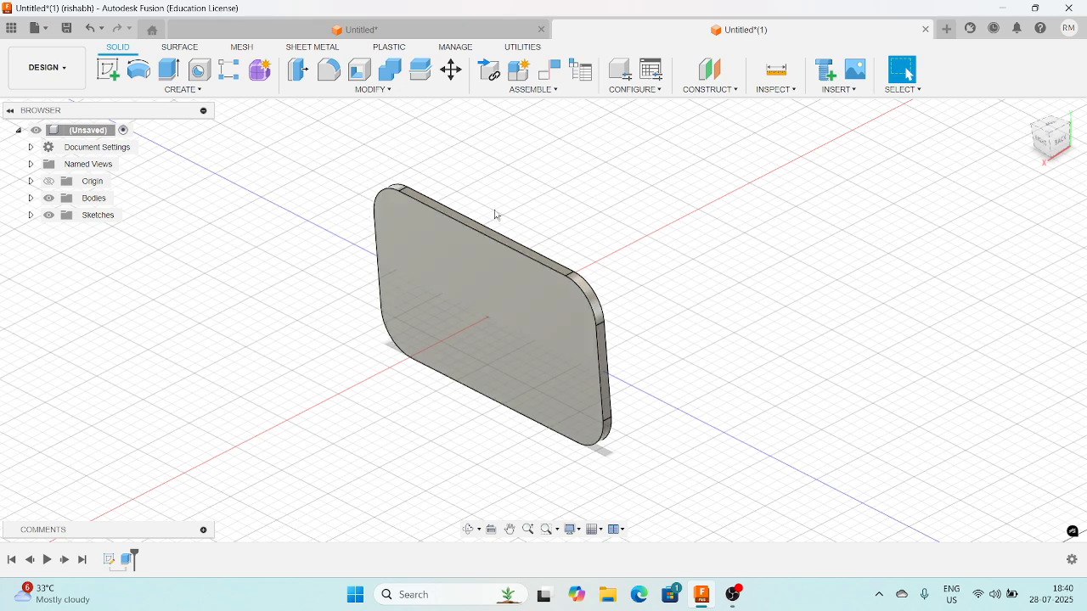
middle_drag(495, 213, 509, 214)
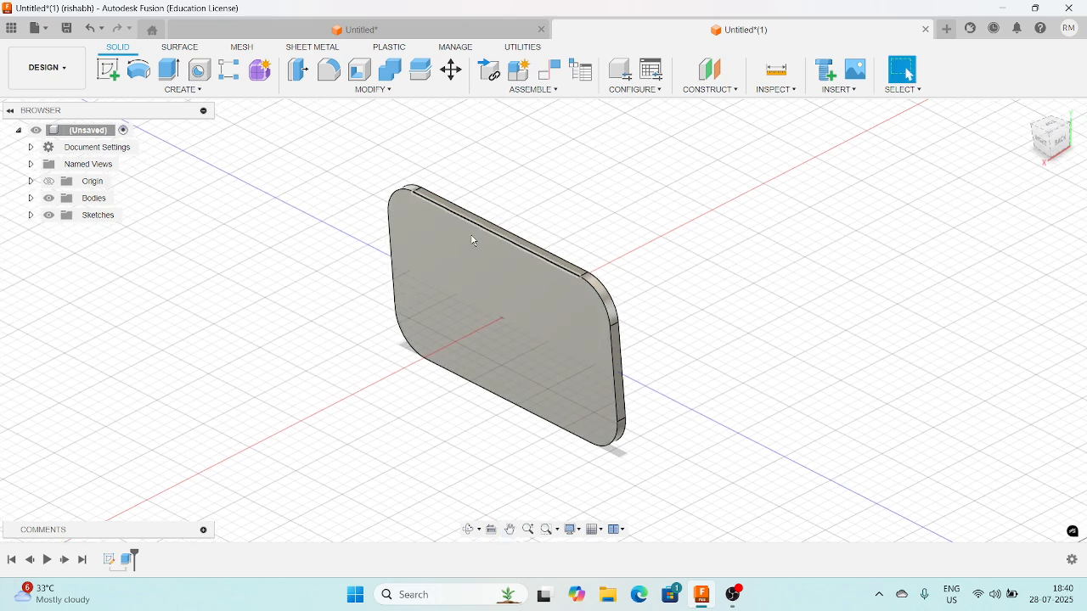
right_click(130, 562)
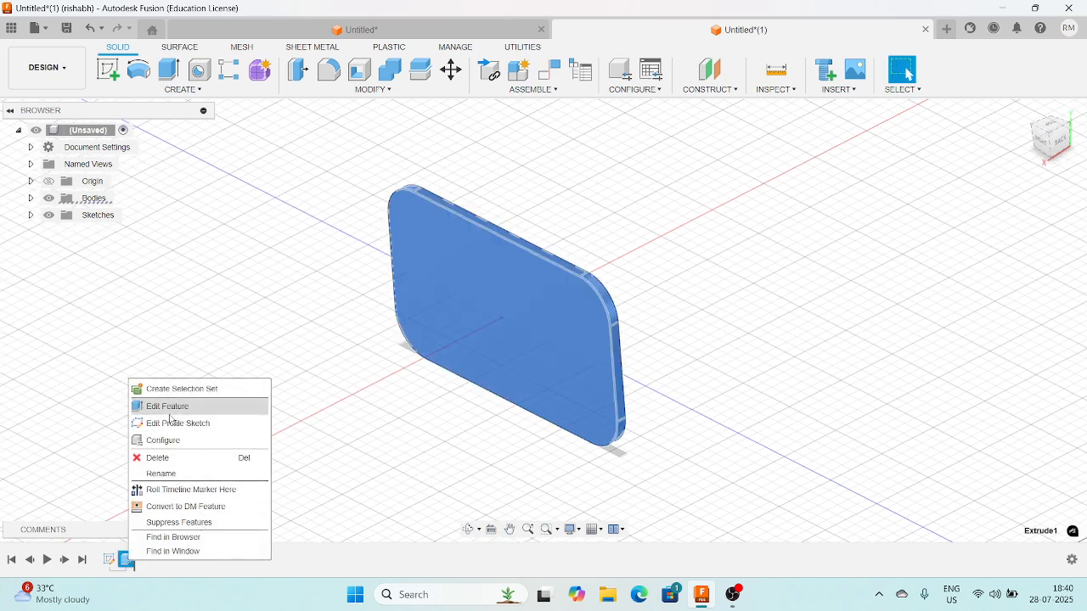
click(168, 407)
drag(497, 318, 299, 403)
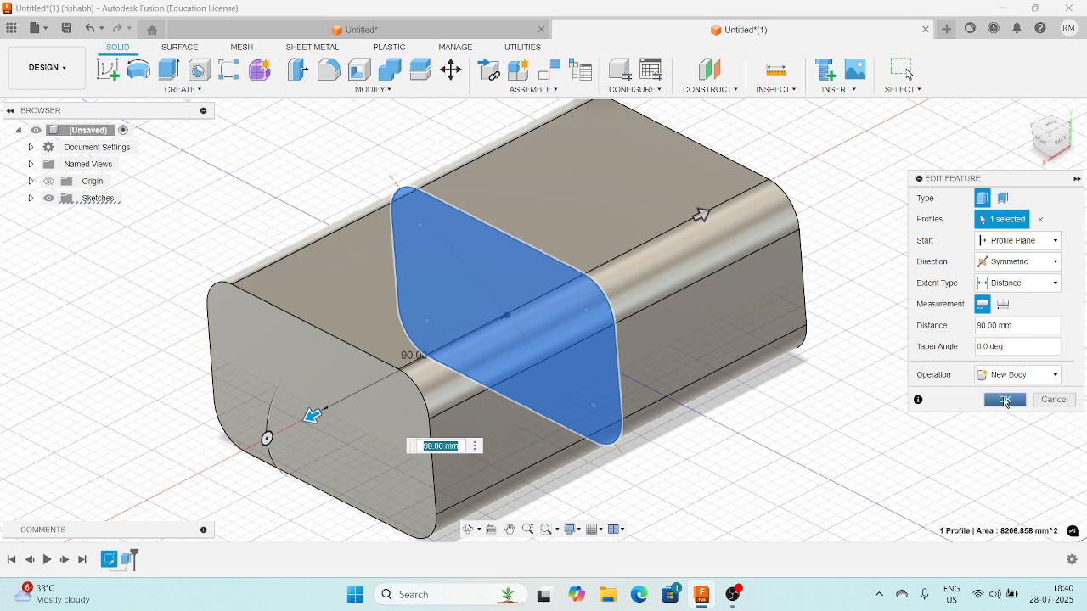
click(1012, 404)
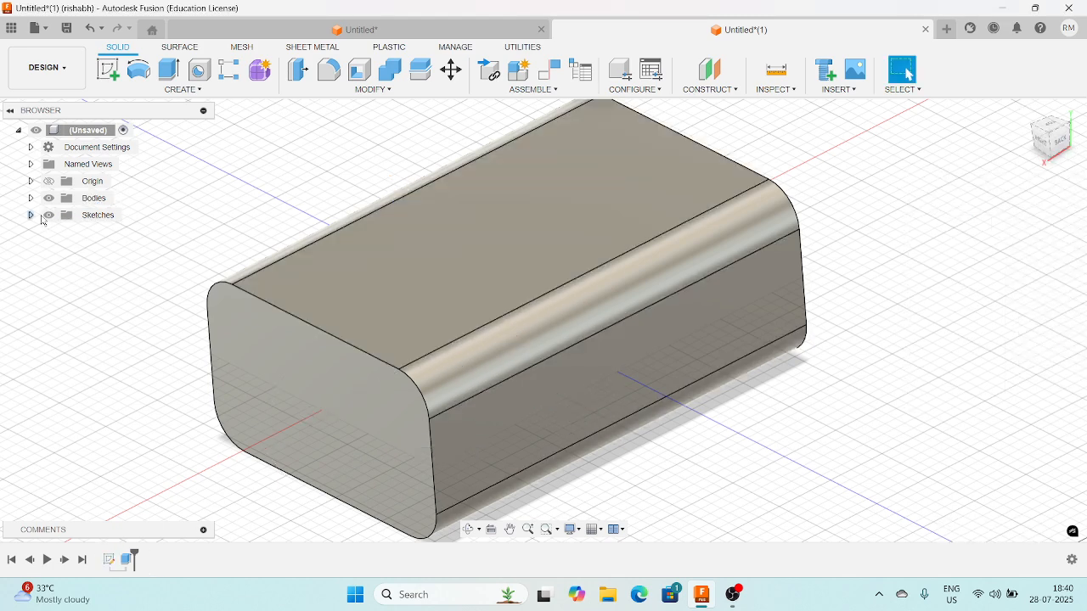
Create a sketch on the origin XY plane and turn on Slice to section the body at that plane.
click(30, 181)
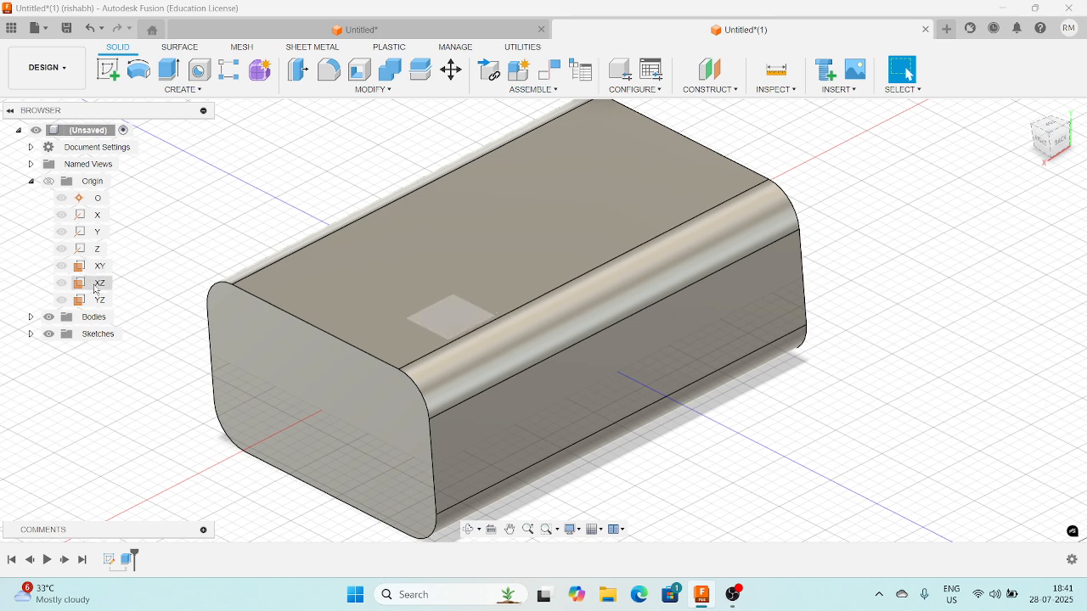
click(96, 301)
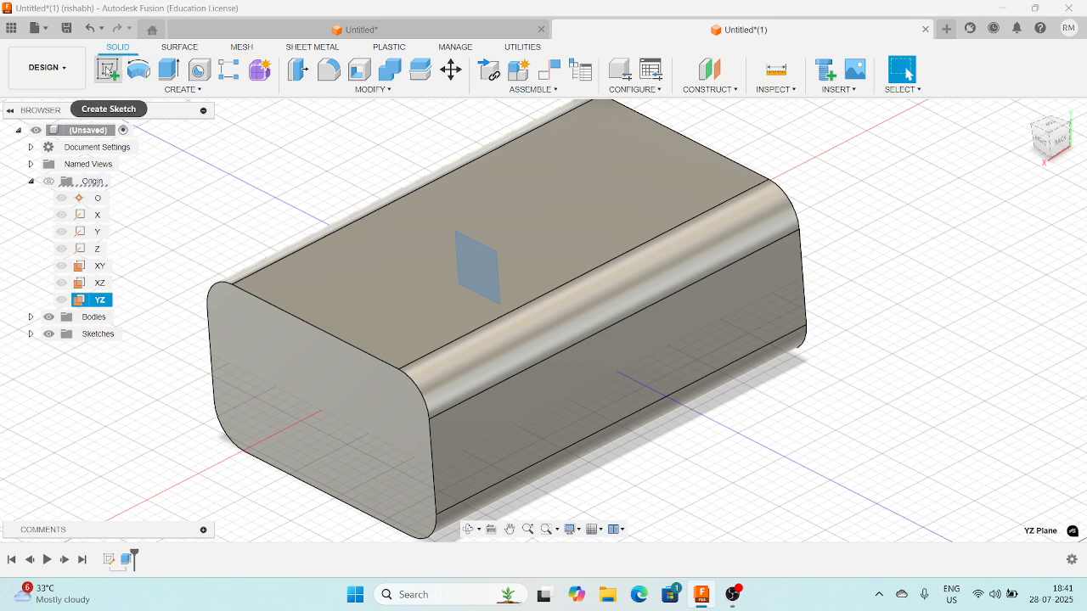
click(108, 270)
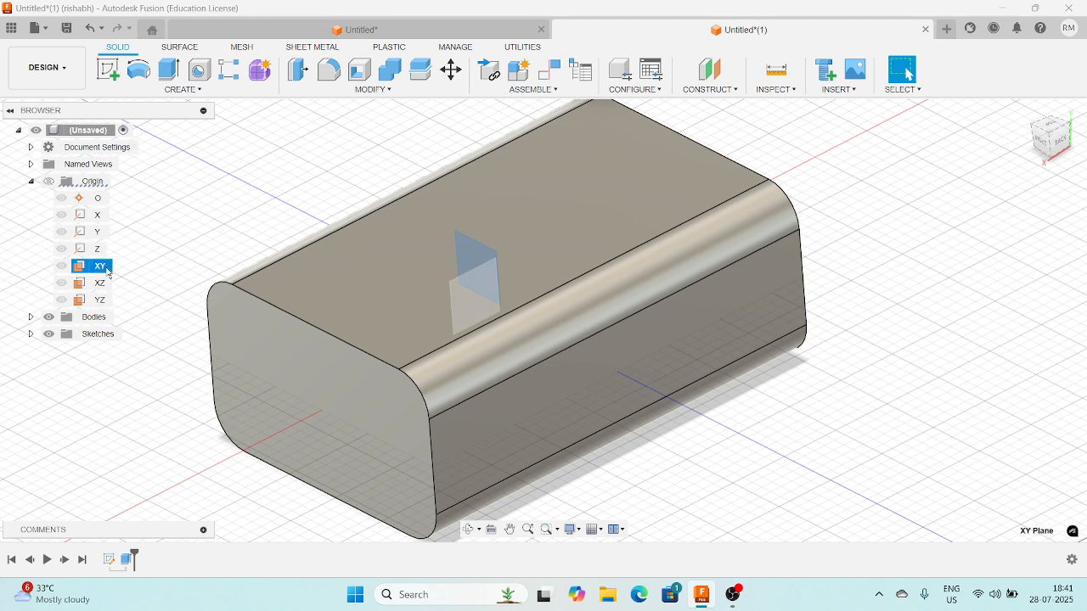
click(108, 72)
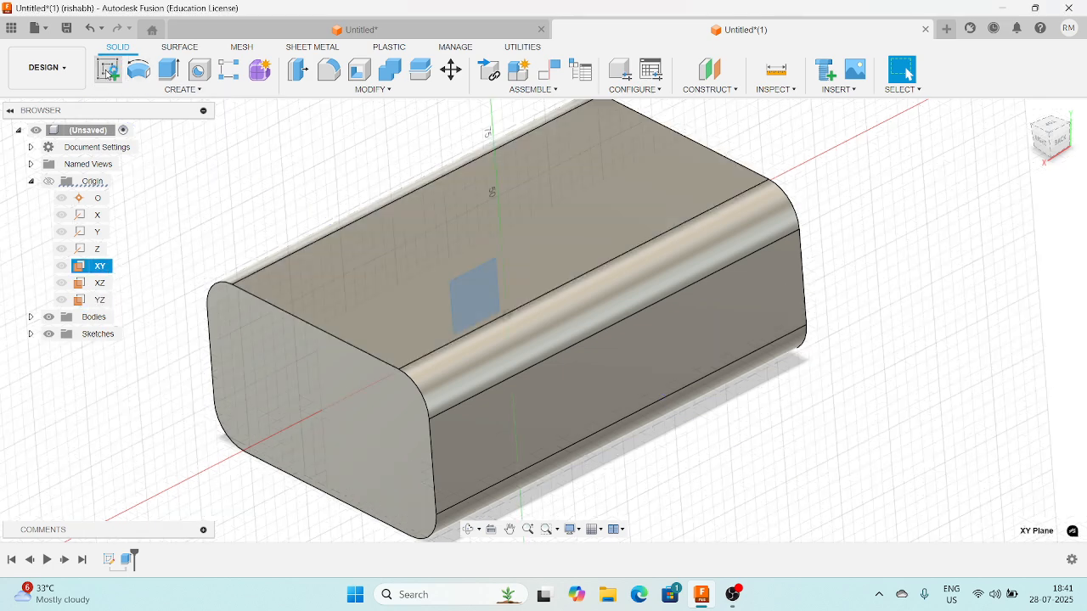
scroll(524, 293, down, 1)
mouse_move(517, 208)
middle_down()
mouse_move(428, 186)
mouse_move(434, 197)
middle_up()
scroll(468, 240, up, 1)
scroll(467, 239, down, 1)
scroll(429, 202, down, 1)
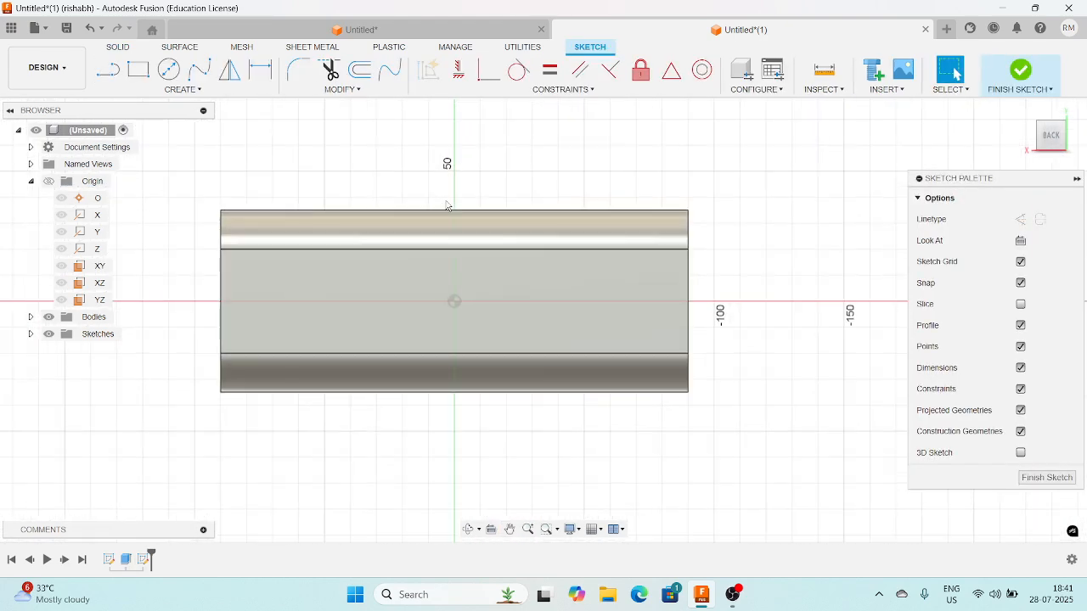
scroll(426, 204, up, 1)
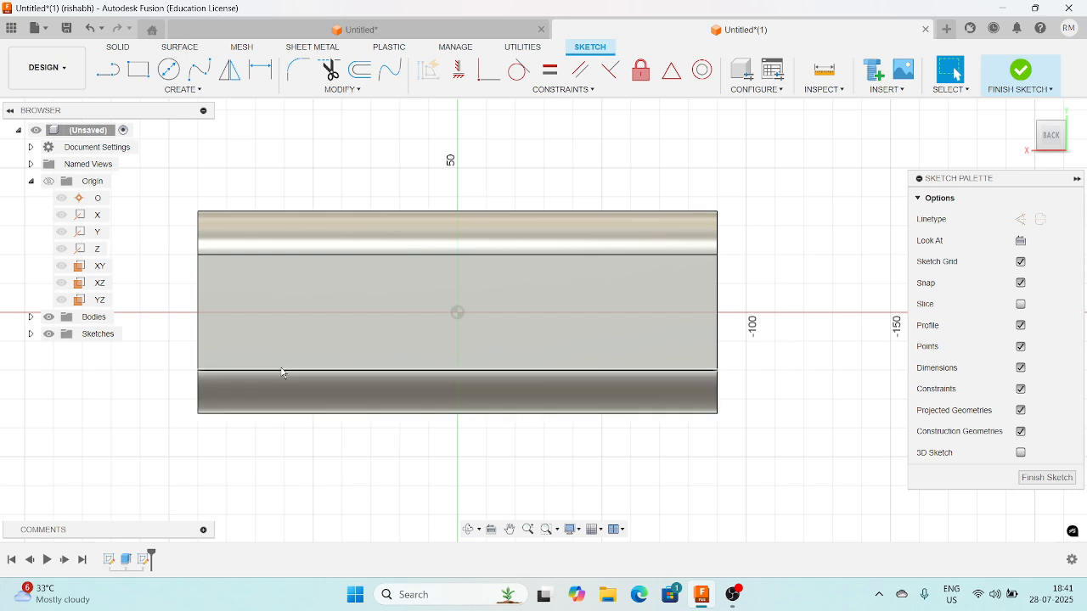
middle_drag(285, 371, 319, 382)
middle_drag(522, 446, 526, 443)
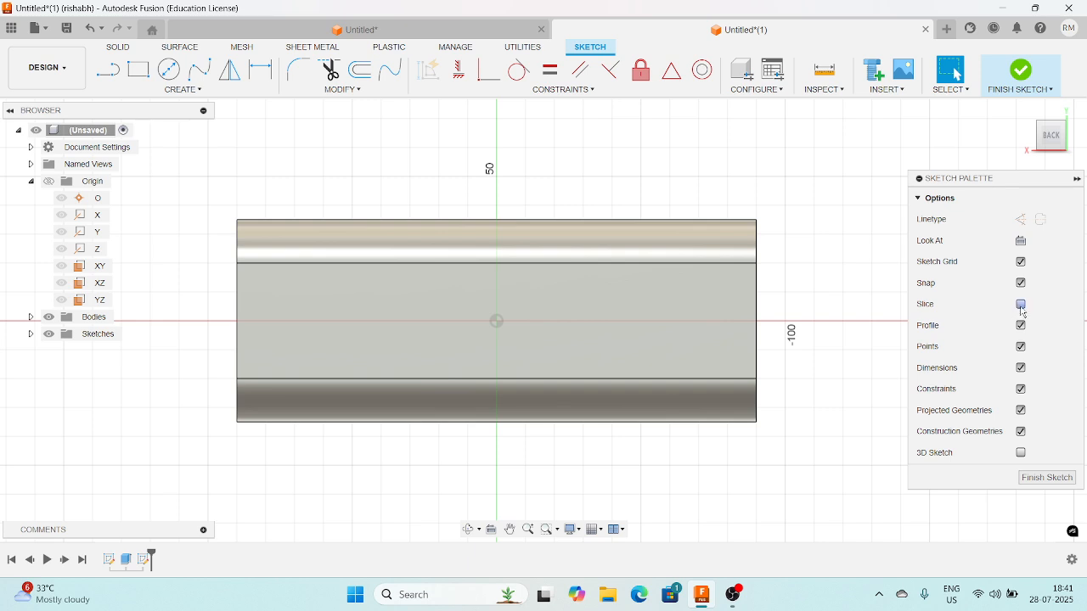
click(1022, 309)
scroll(490, 322, up, 1)
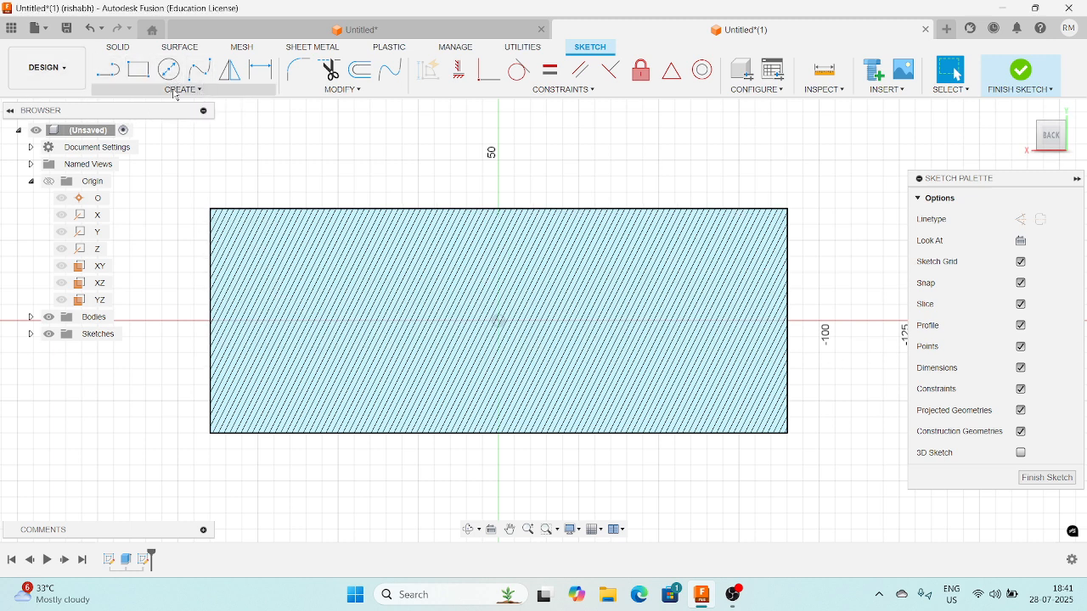
click(180, 89)
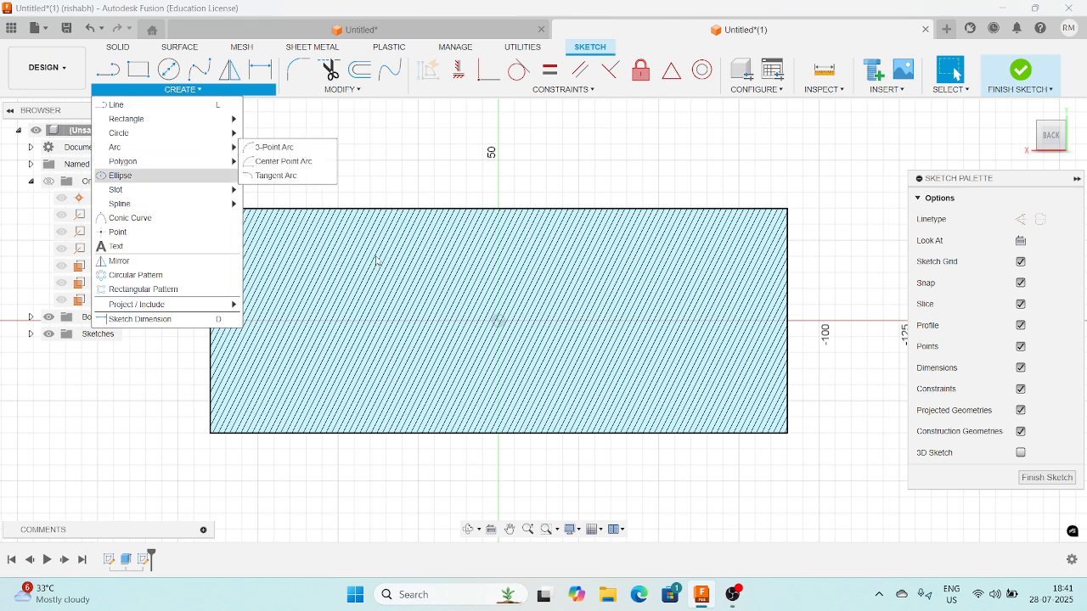
mouse_move(171, 149)
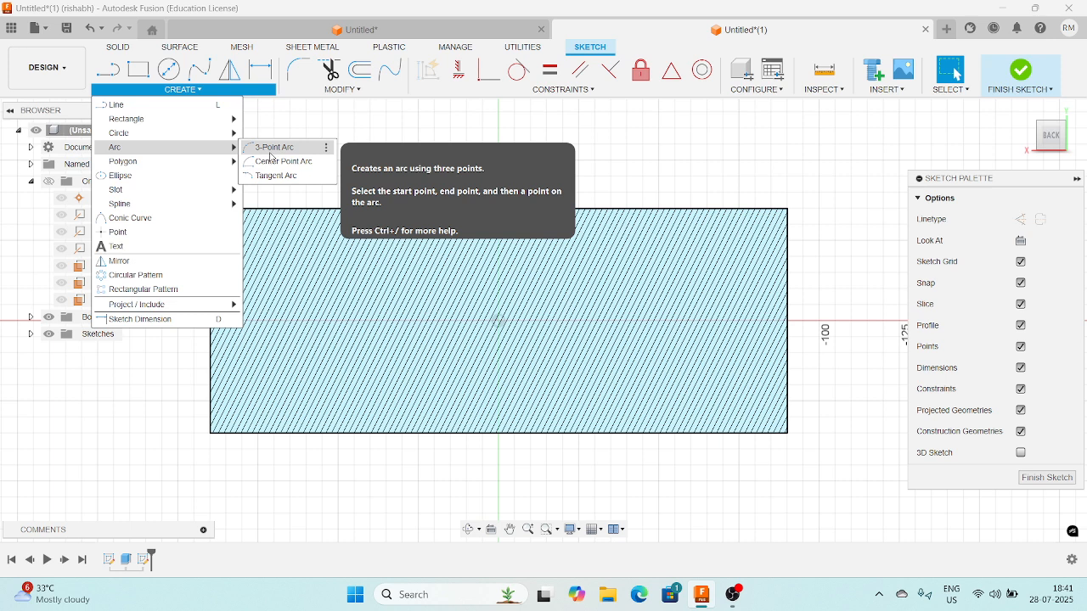
click(270, 148)
click(466, 176)
click(523, 192)
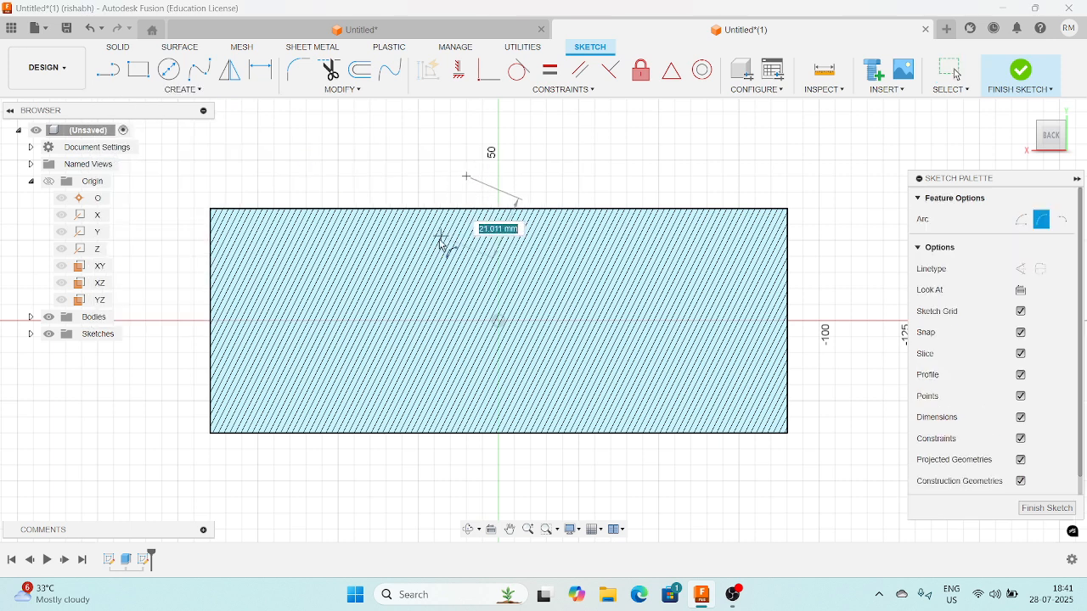
click(436, 313)
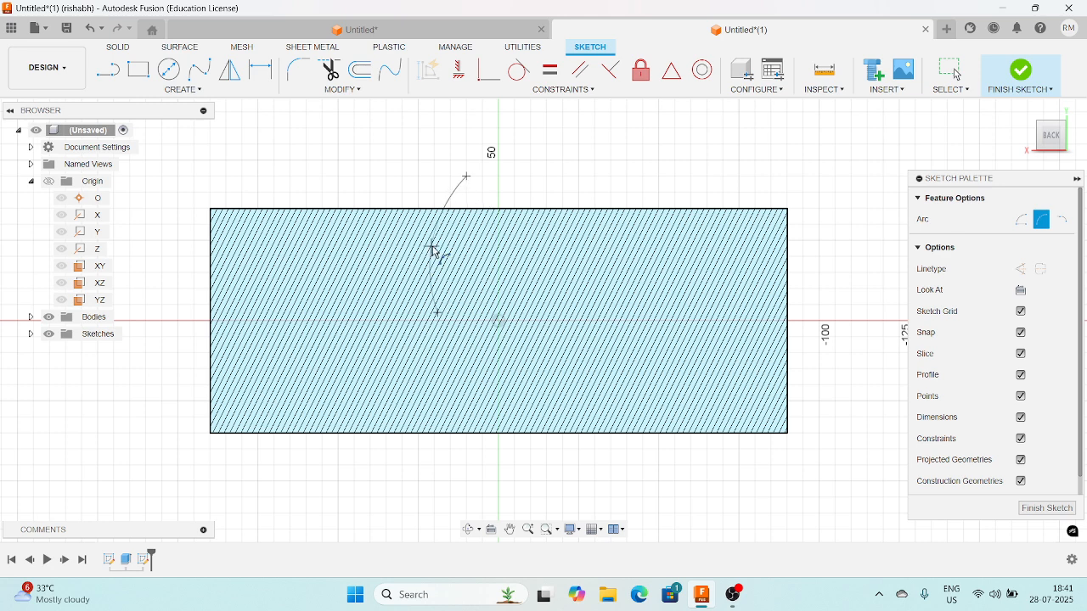
key(Escape)
Sketch a three-point arc through the block's cross-section, extending past its upper and lower edges and bulging away from the origin.
click(192, 91)
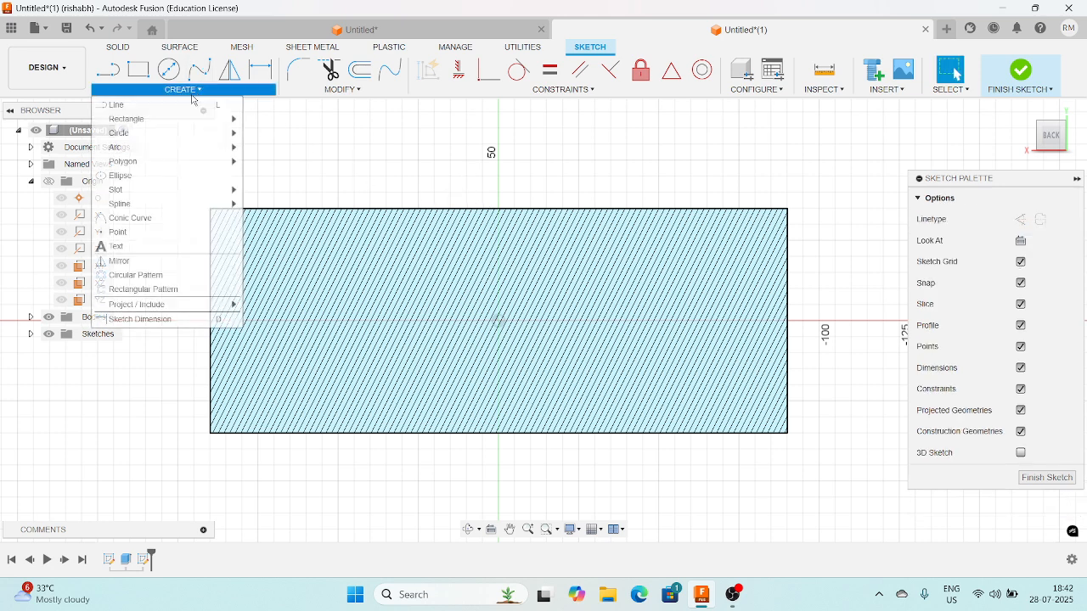
mouse_move(170, 147)
click(284, 162)
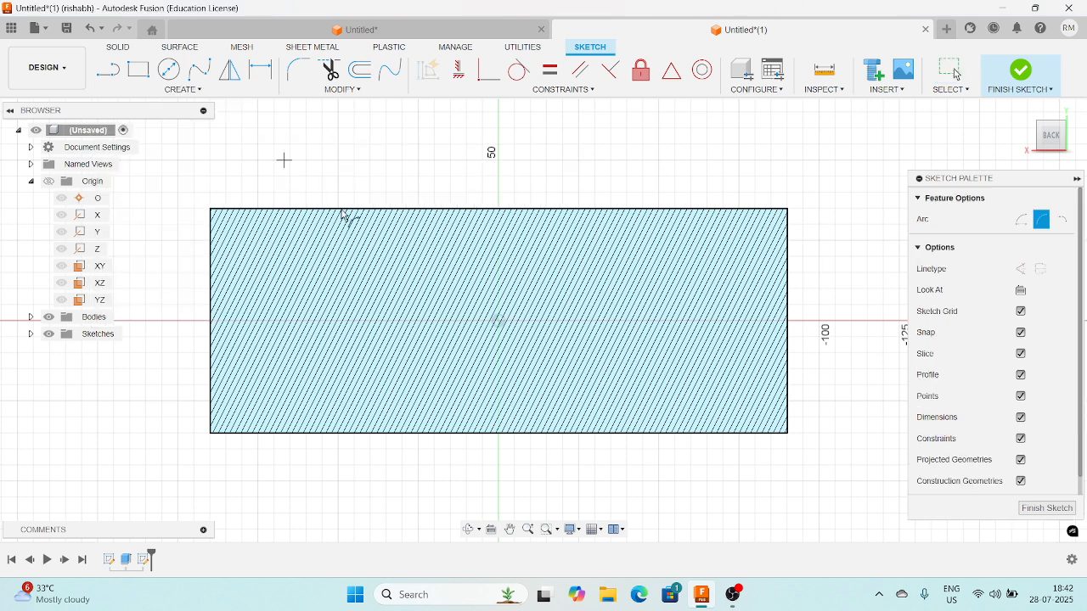
click(451, 193)
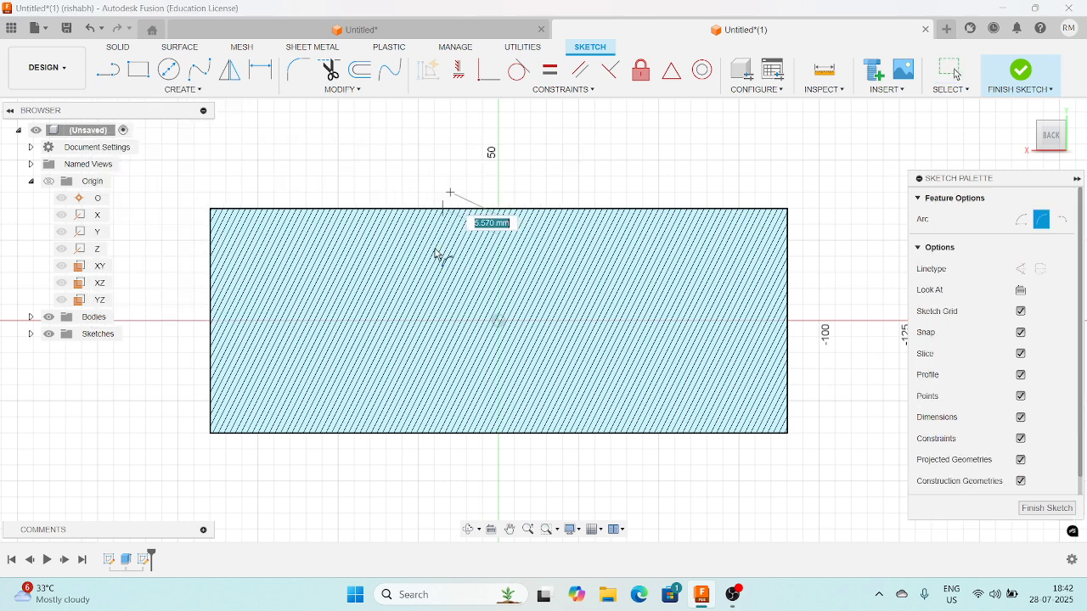
click(451, 482)
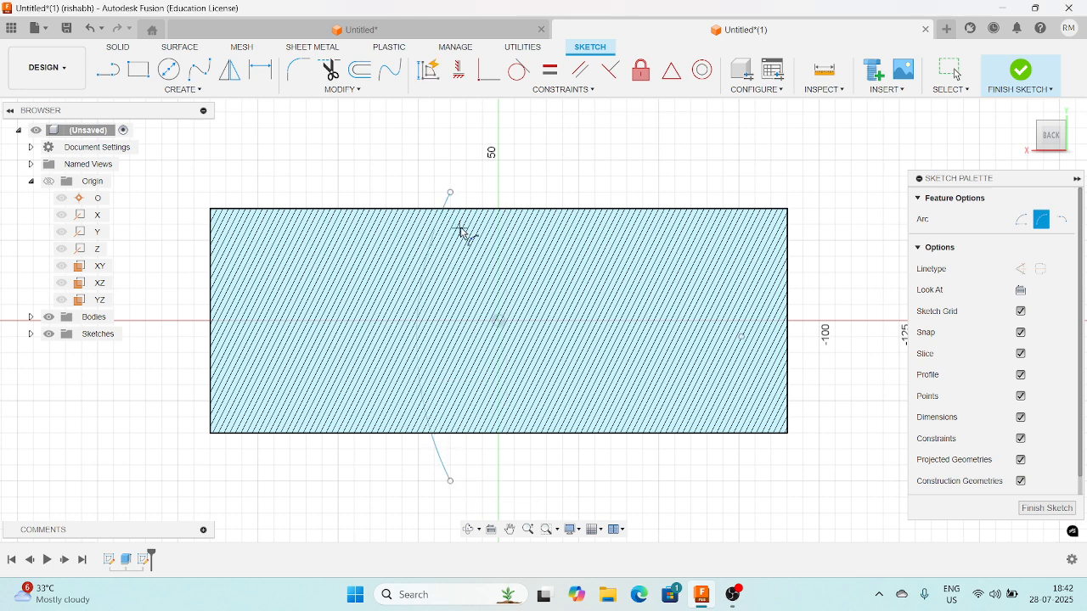
click(439, 148)
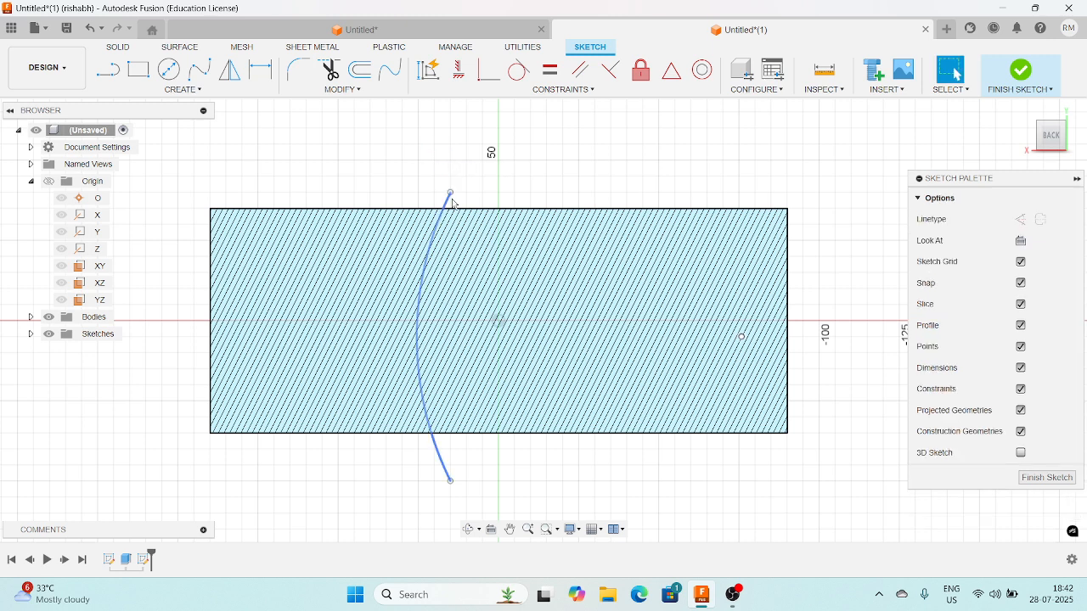
Offset the arc by 2 mm to one side, on the side away from the origin.
scroll(448, 197, up, 2)
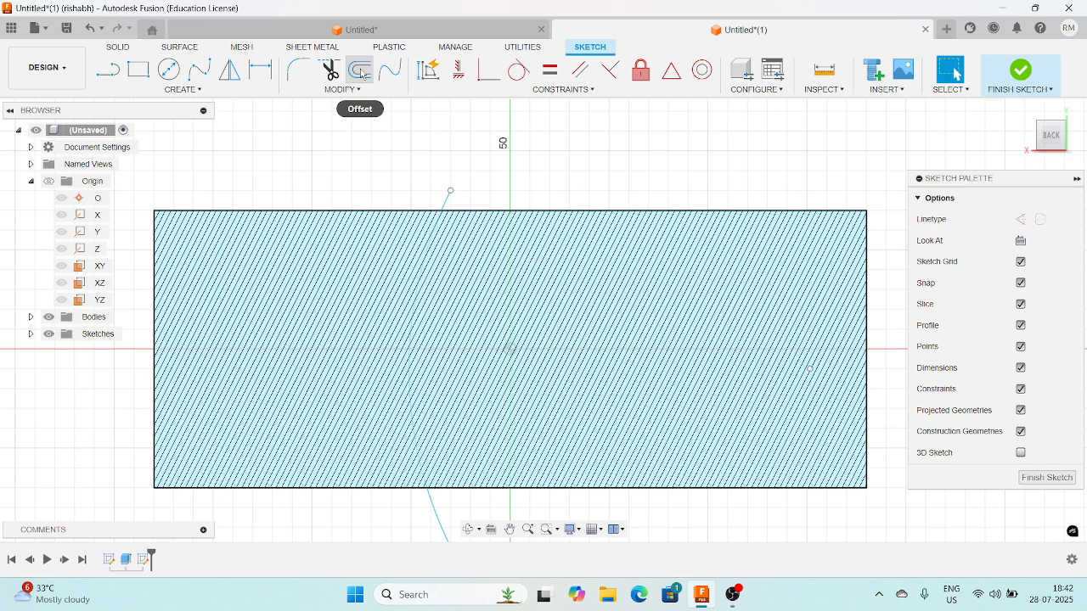
click(361, 71)
click(444, 202)
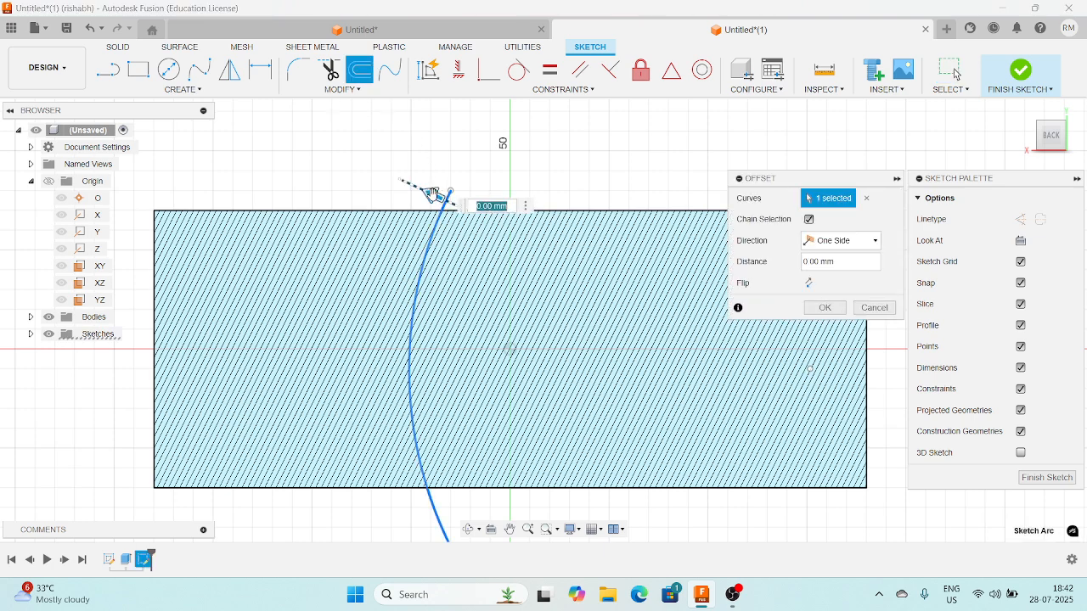
click(816, 262)
text(2)
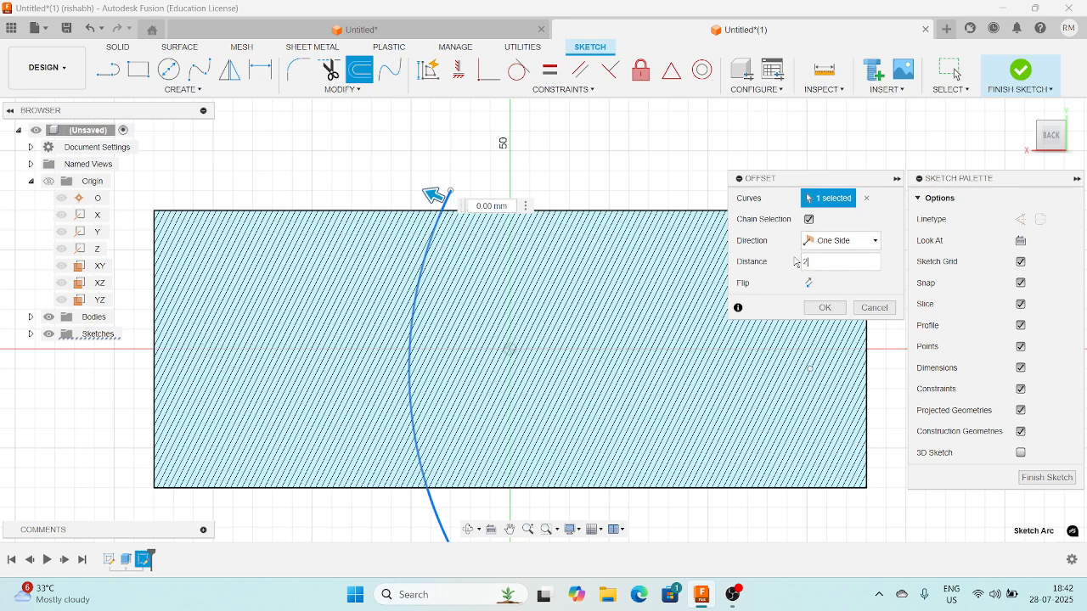
click(825, 307)
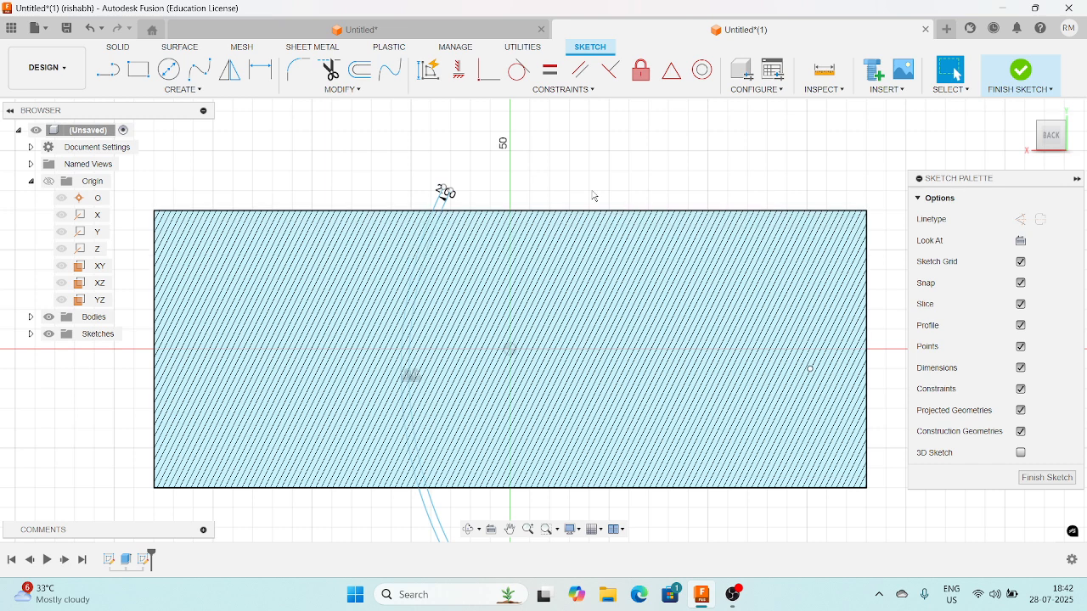
Close the upper and lower ends of the two arcs with short lines and finish the sketch.
scroll(482, 181, up, 1)
click(108, 70)
scroll(442, 192, up, 4)
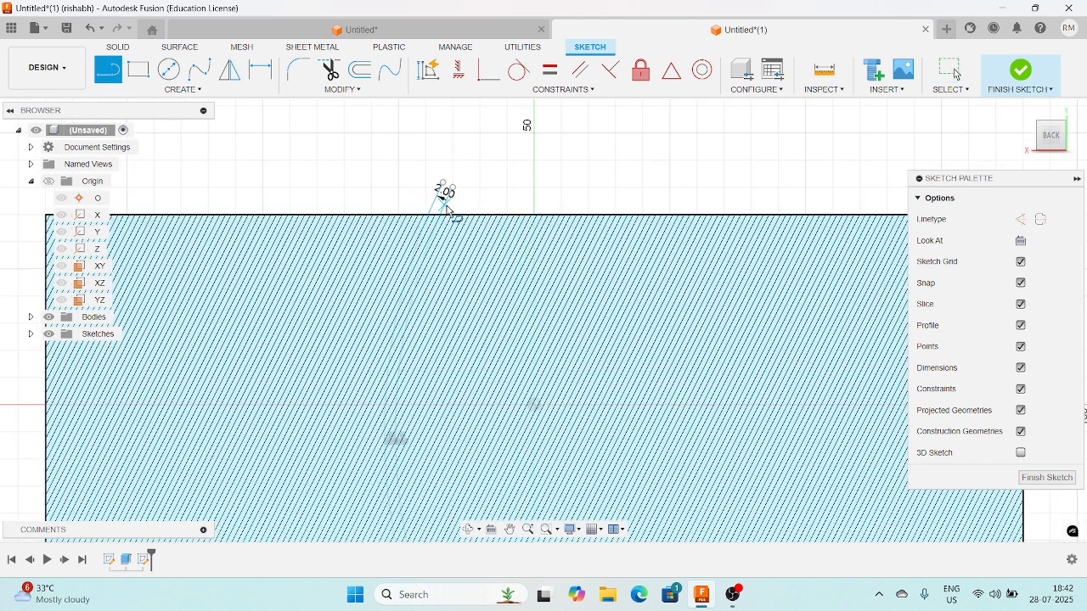
click(438, 188)
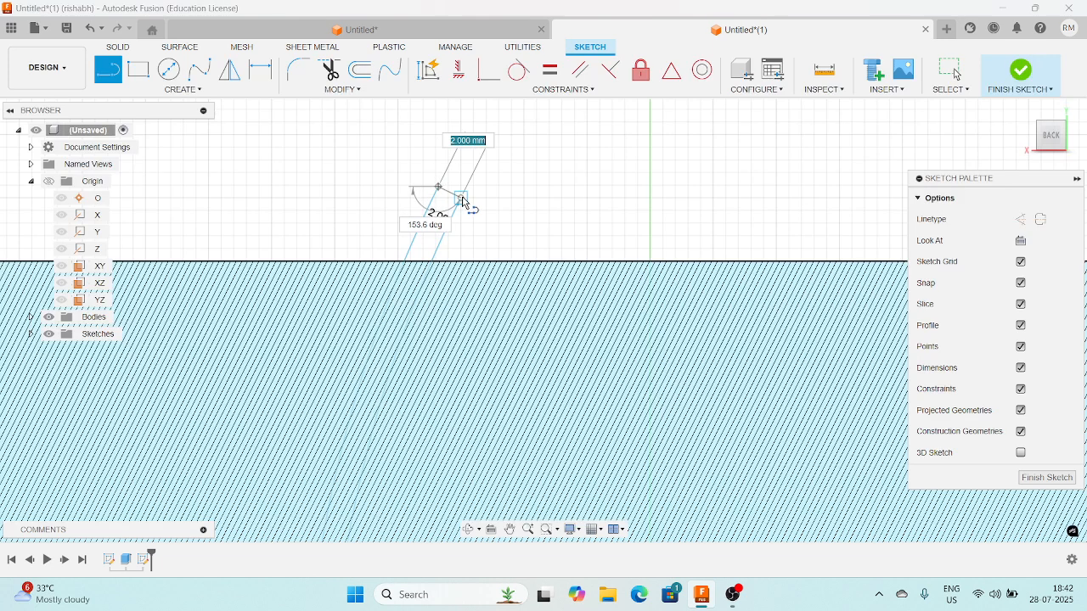
click(461, 198)
scroll(490, 187, down, 4)
scroll(534, 179, down, 5)
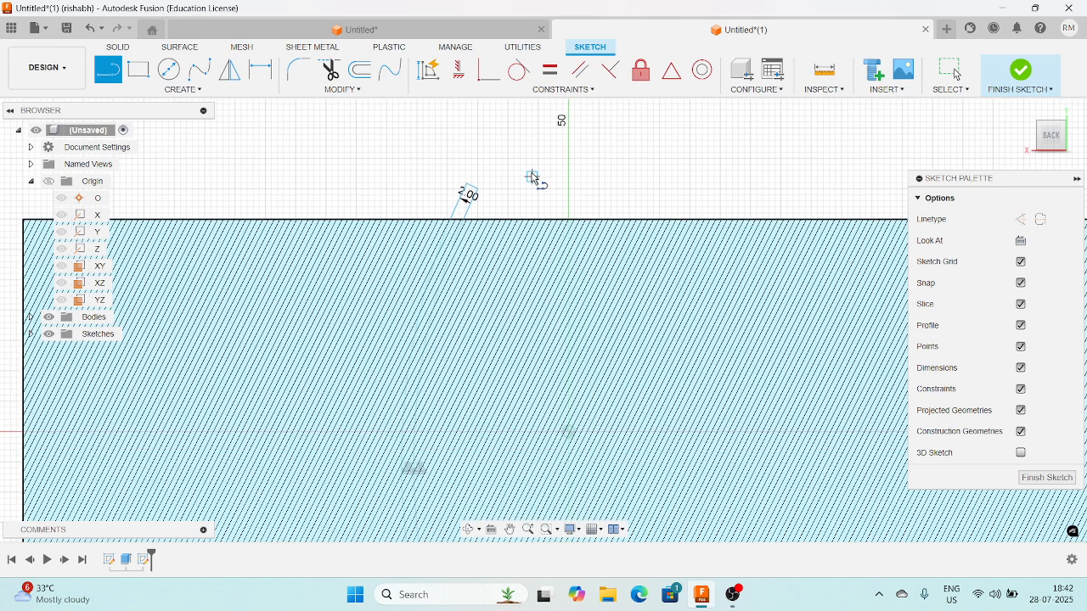
scroll(489, 450, up, 5)
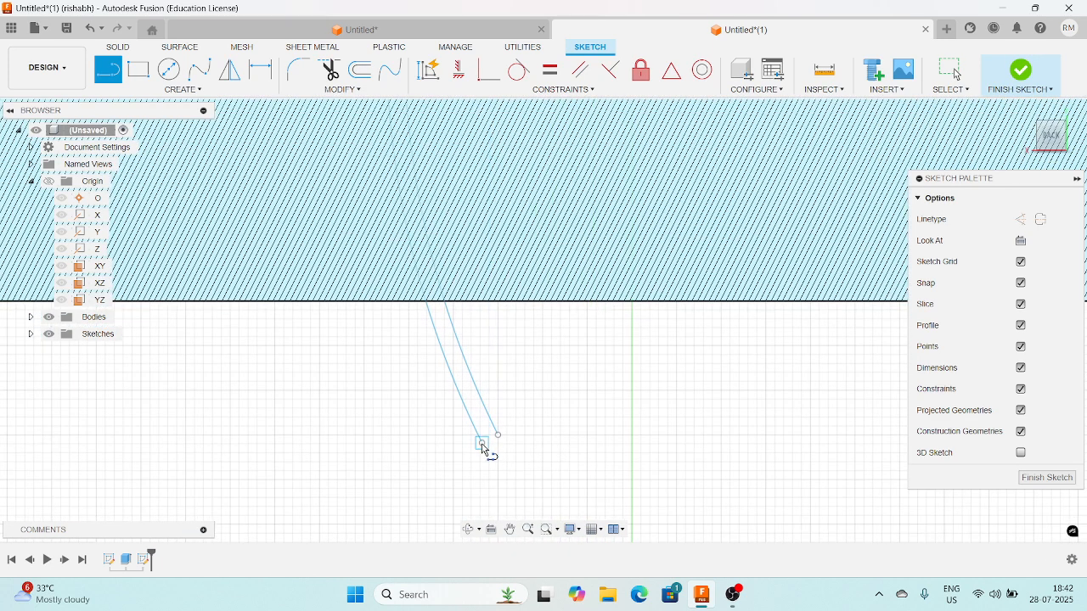
click(482, 442)
click(498, 435)
scroll(573, 431, down, 1)
scroll(573, 430, down, 3)
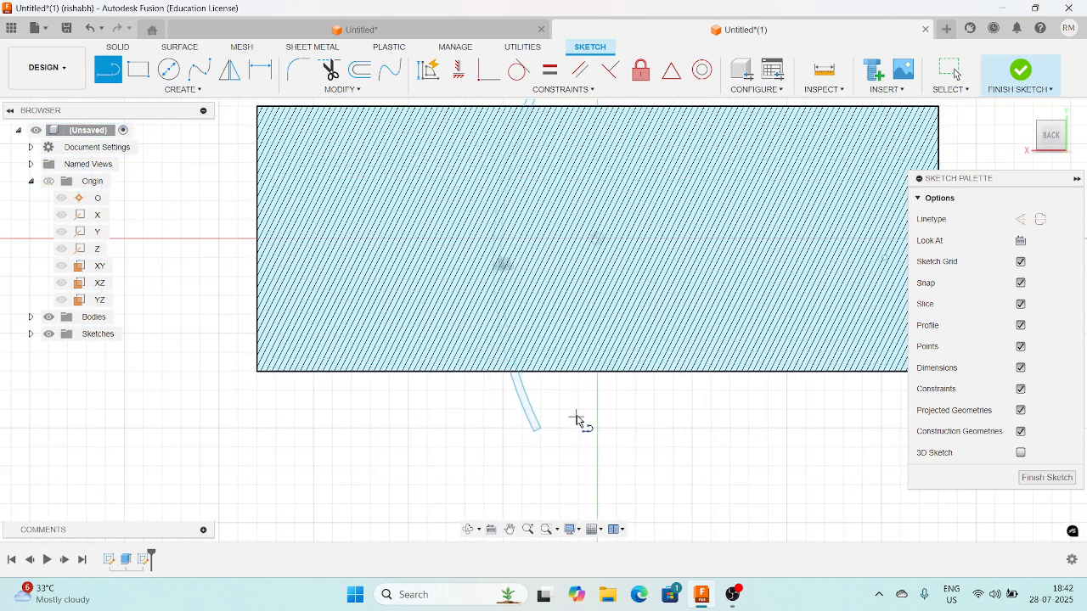
click(1002, 85)
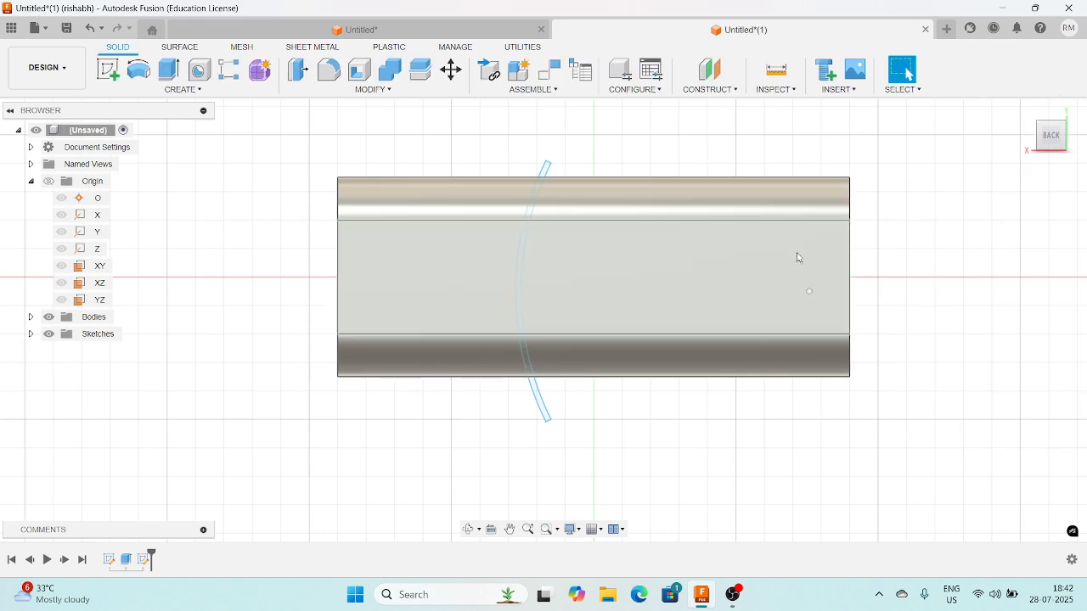
Extrude the thin curved profile symmetrically through the block, 120 mm to each side.
click(1041, 126)
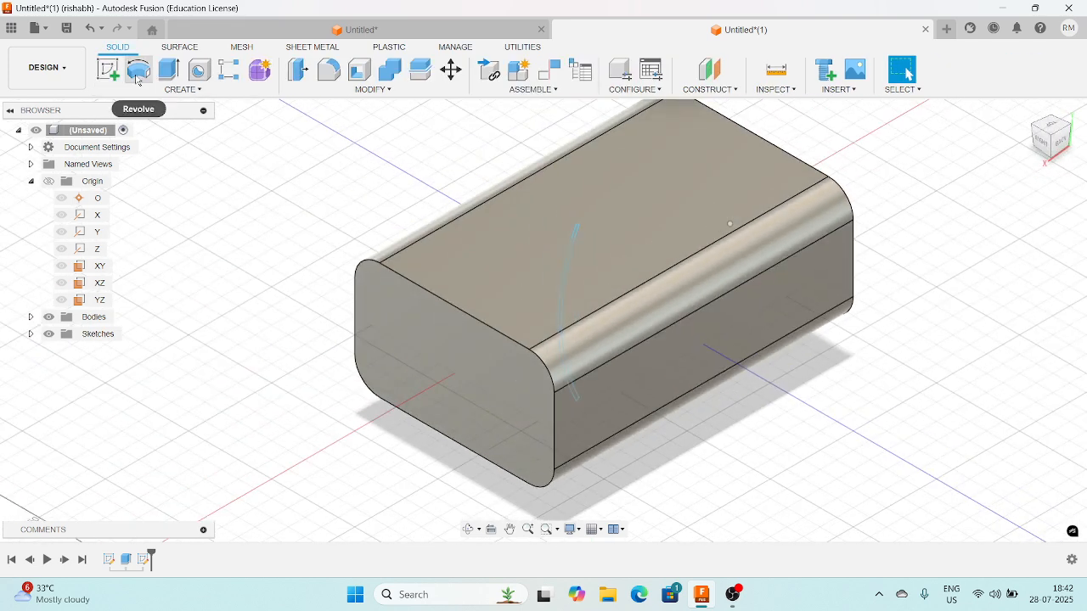
click(169, 70)
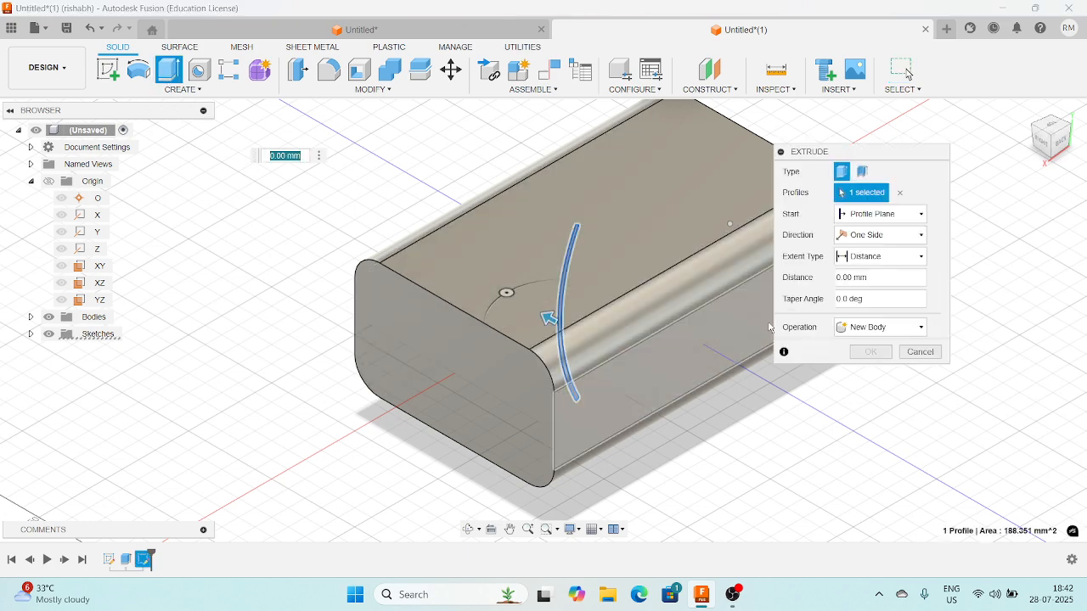
click(879, 236)
click(870, 280)
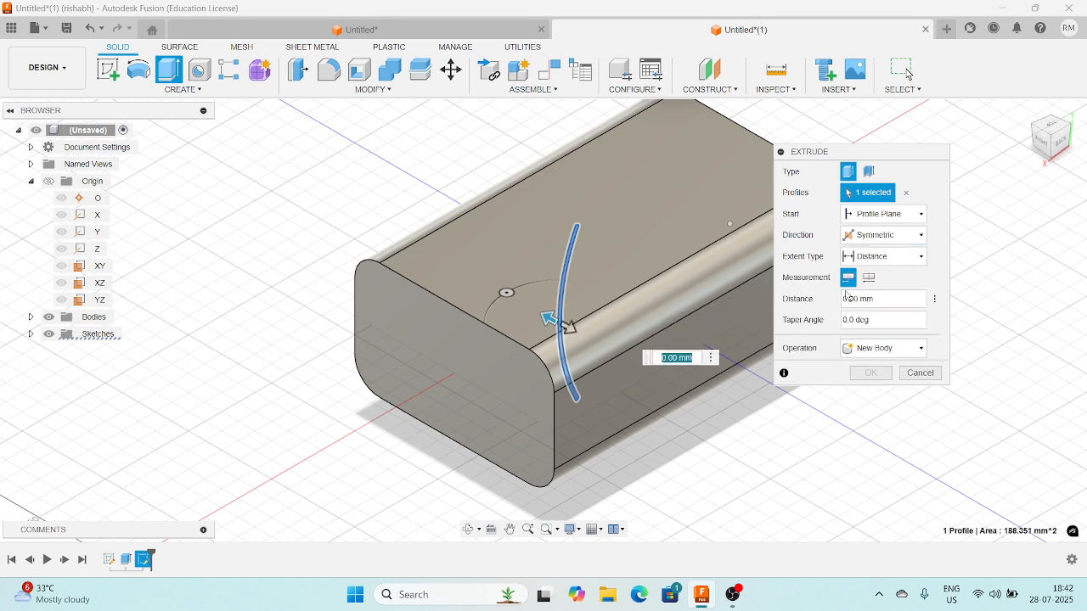
drag(567, 327, 768, 442)
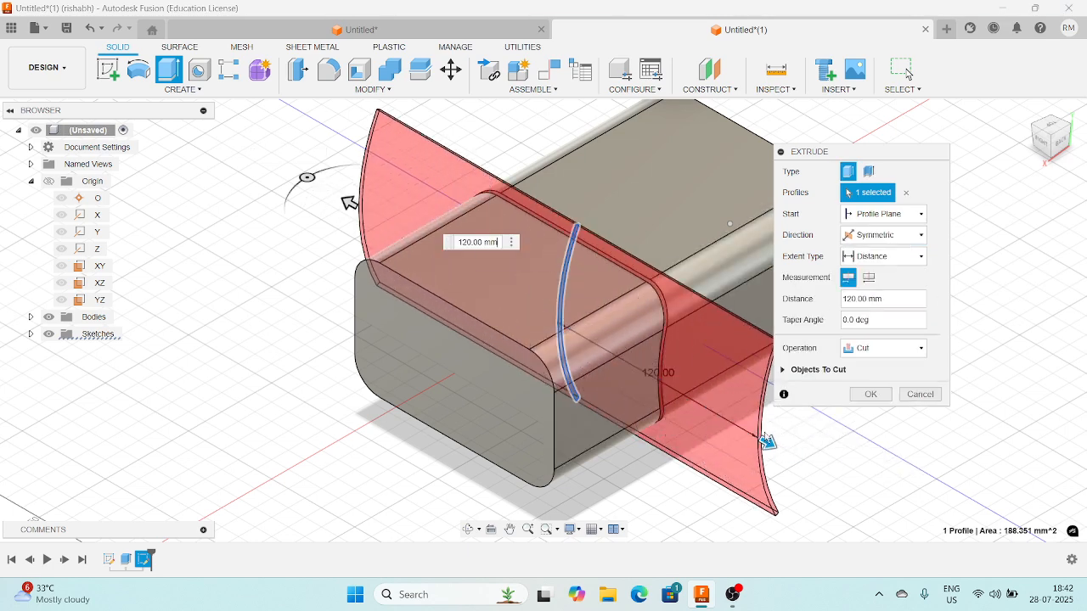
scroll(355, 459, down, 1)
middle_drag(328, 417, 285, 419)
scroll(629, 353, up, 1)
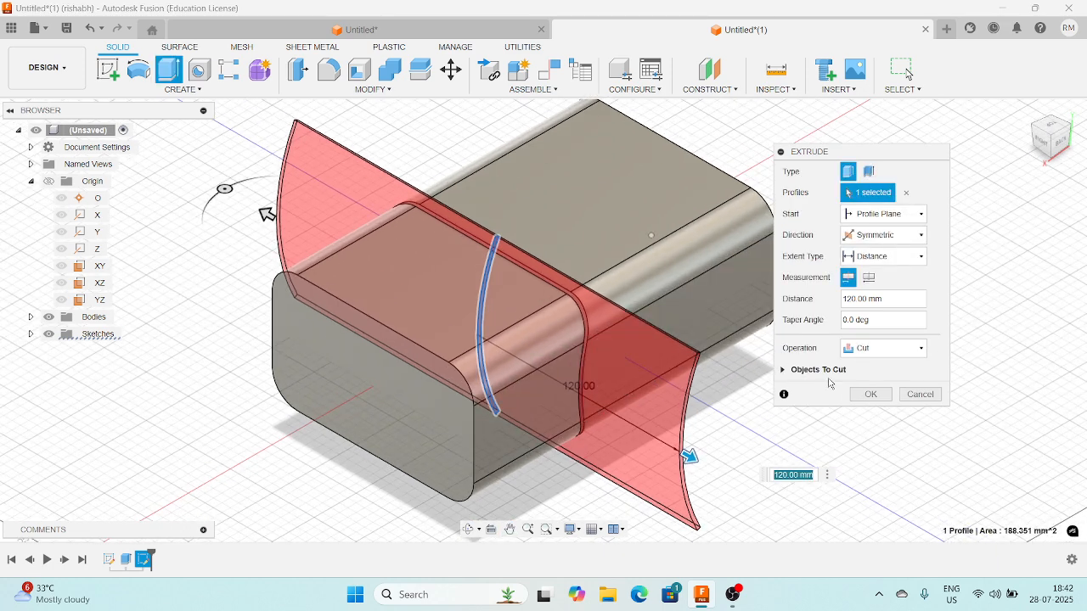
Set the extrusion's operation to Intersect and complete it, keeping only the curved slice shared with the block.
click(920, 350)
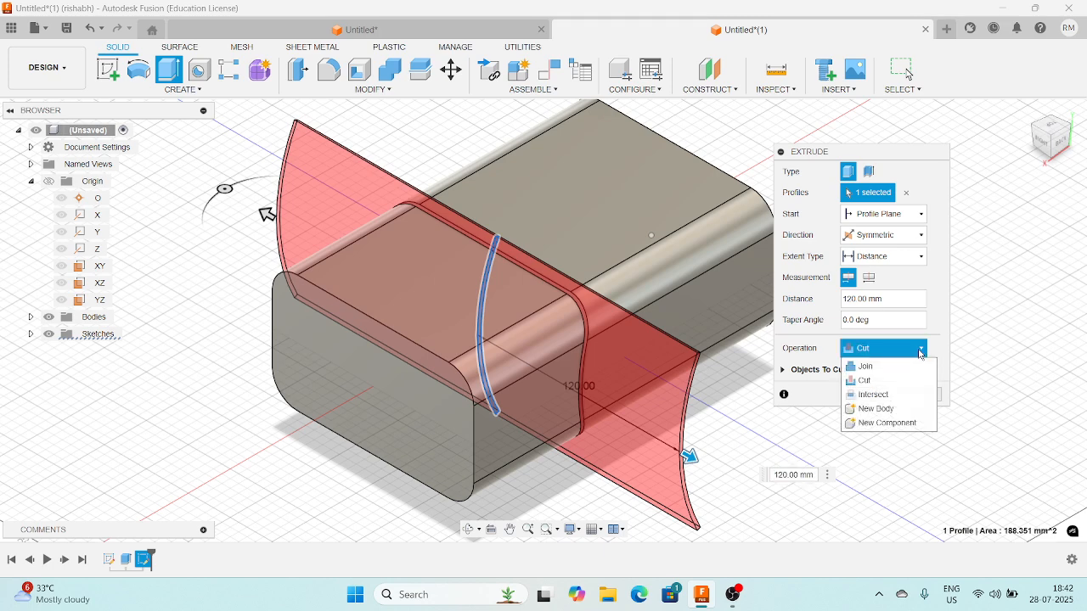
click(874, 395)
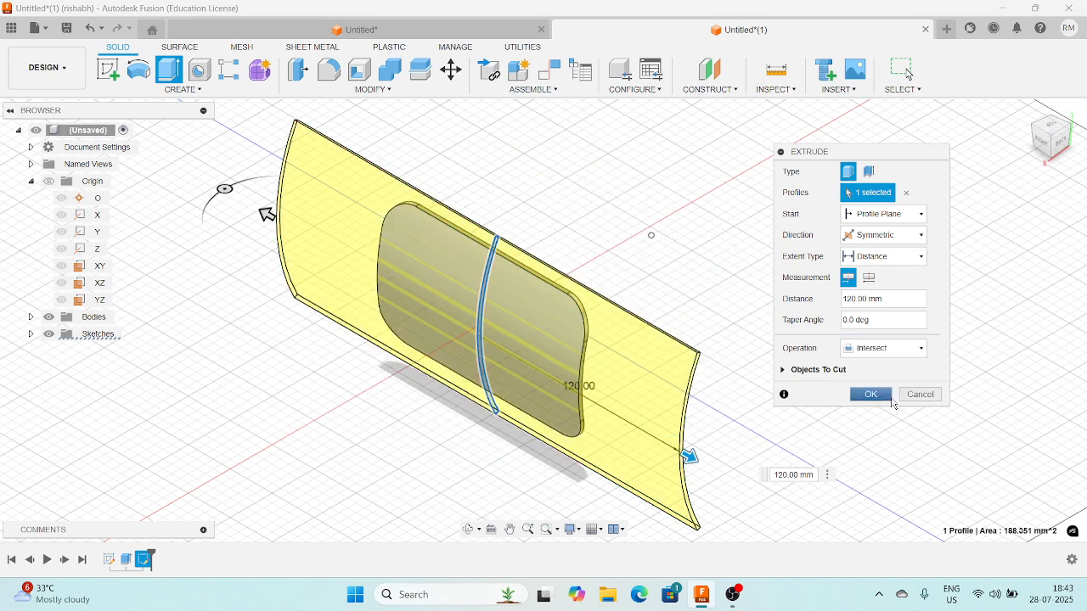
click(871, 396)
shift+middle_drag(599, 350, 532, 345)
shift+middle_drag(634, 374, 592, 326)
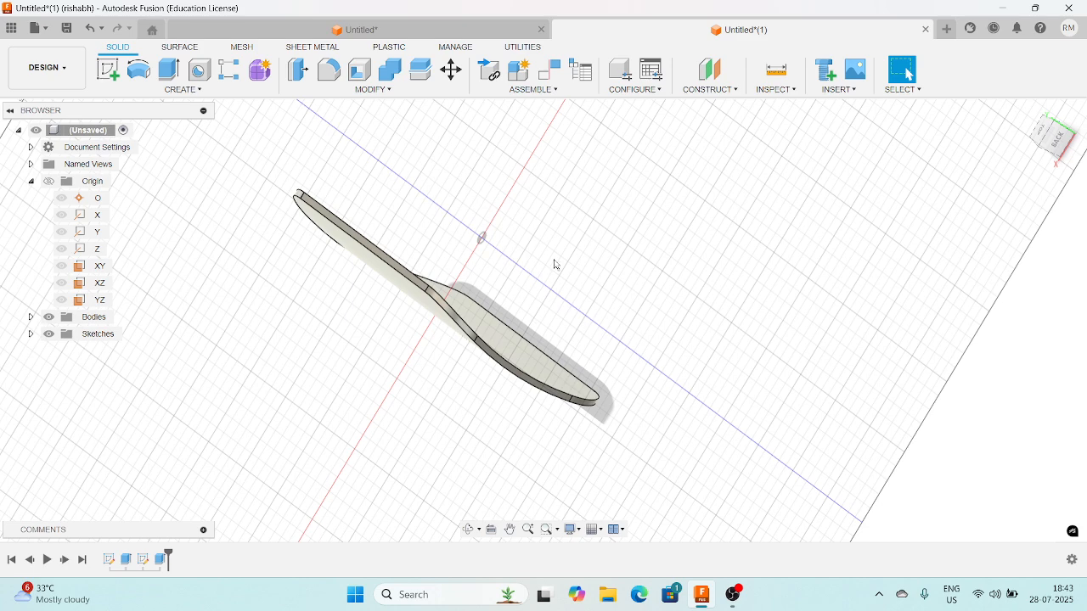
middle_drag(555, 264, 577, 264)
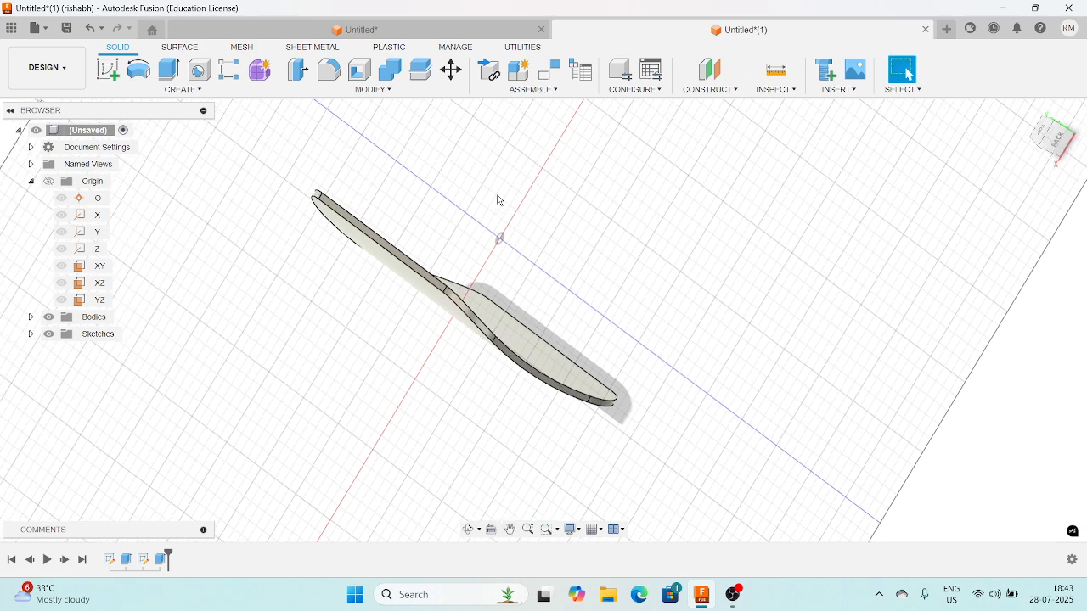
In the other open design, sketch a rectangle about 30 by 30 mm on the rounded block's upper face, beside the round boss.
click(386, 31)
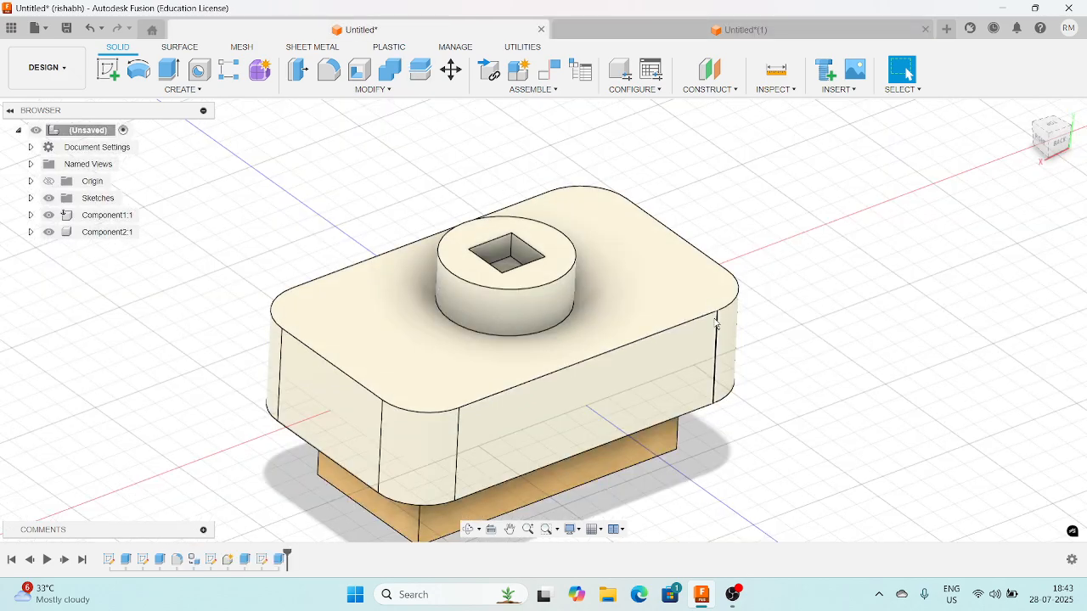
shift+middle_drag(662, 280, 706, 287)
click(636, 256)
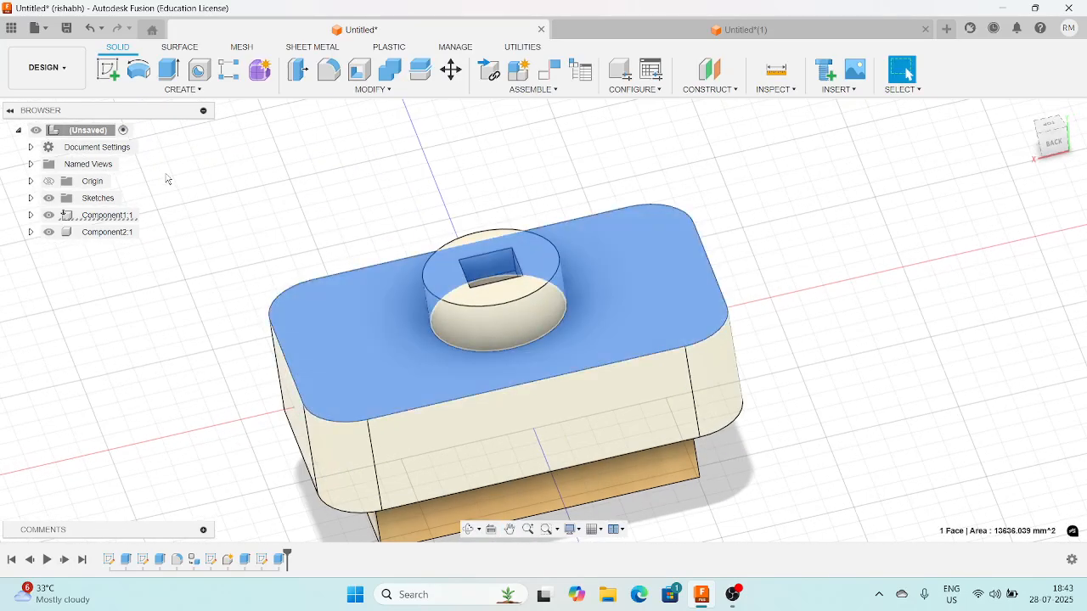
click(108, 71)
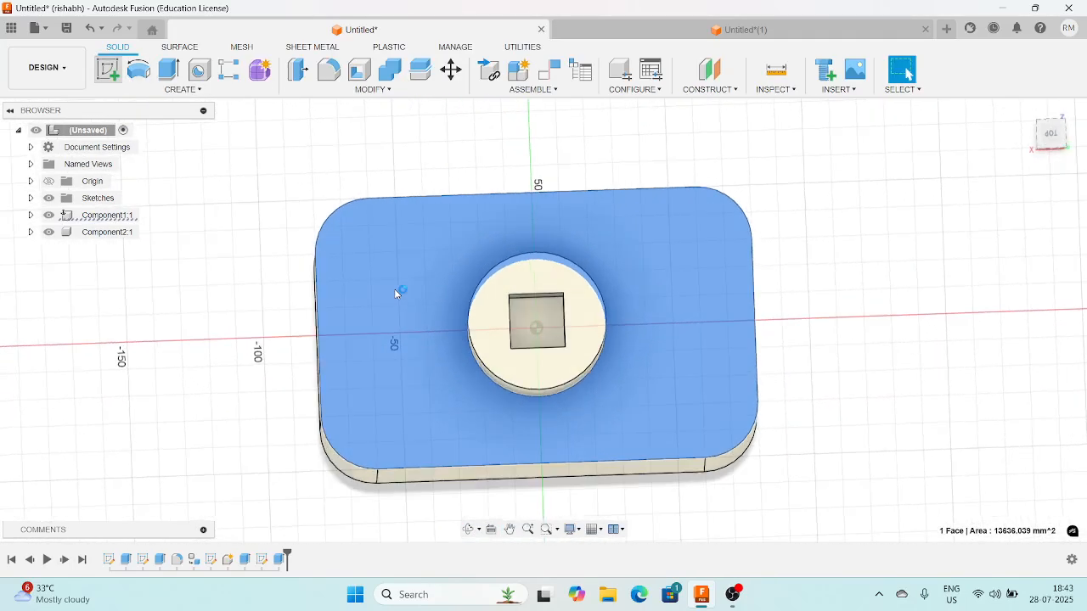
click(139, 70)
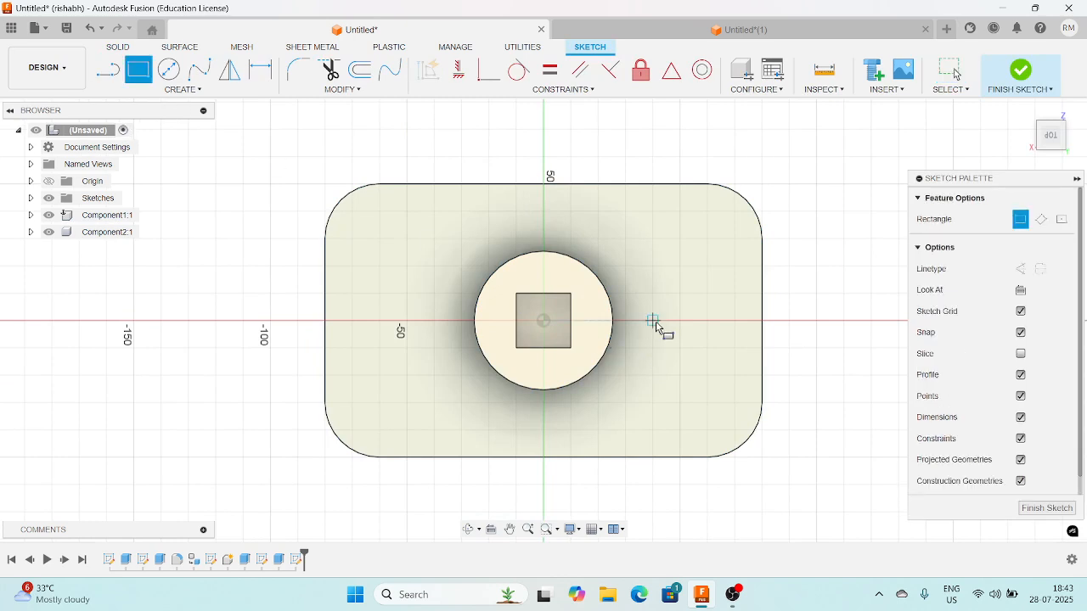
click(652, 239)
click(736, 321)
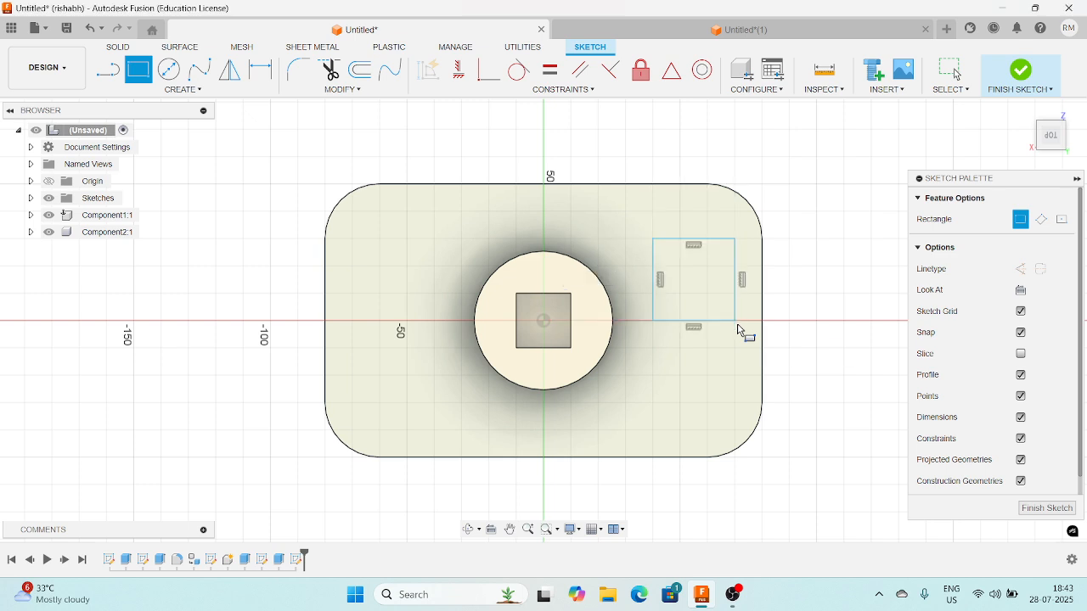
click(1021, 72)
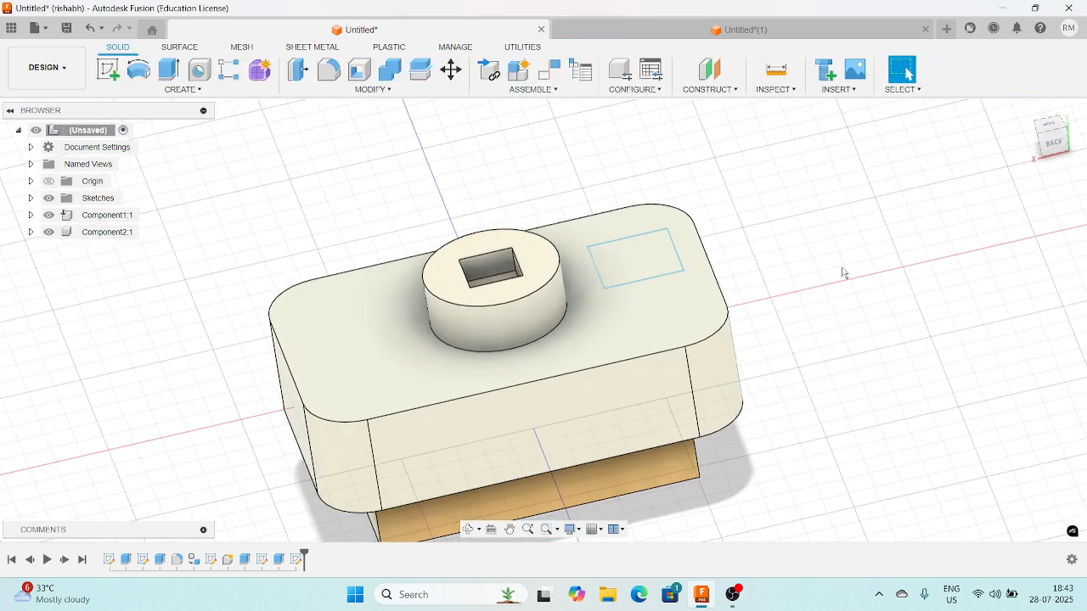
Extrude the square profile 30 mm upward with a taper angle of -10 degrees, joined to the rounded block.
click(169, 69)
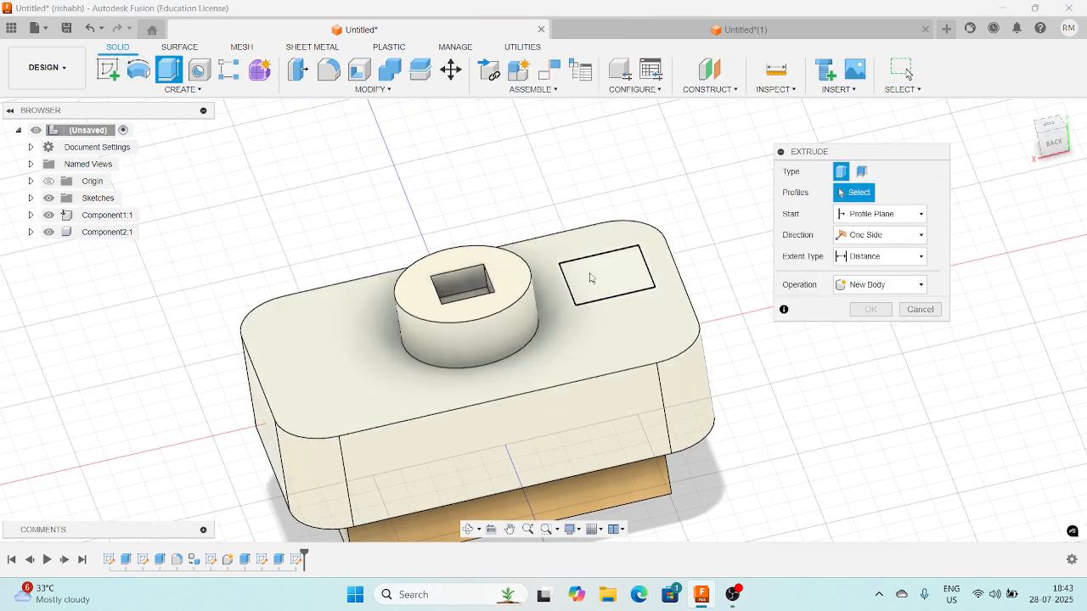
click(625, 277)
drag(602, 257, 592, 195)
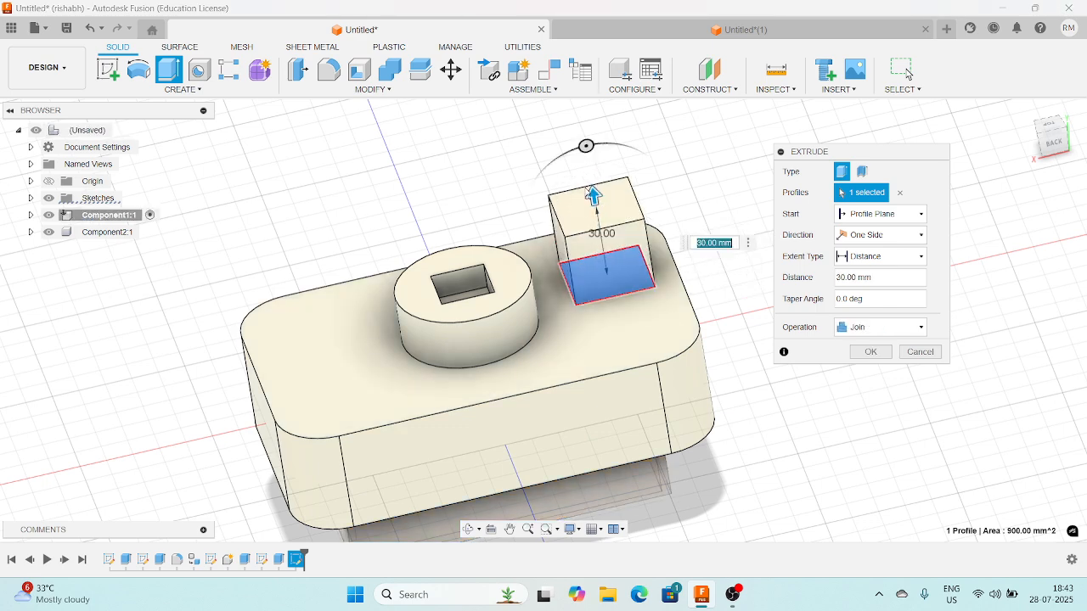
click(875, 303)
drag(874, 303, 836, 303)
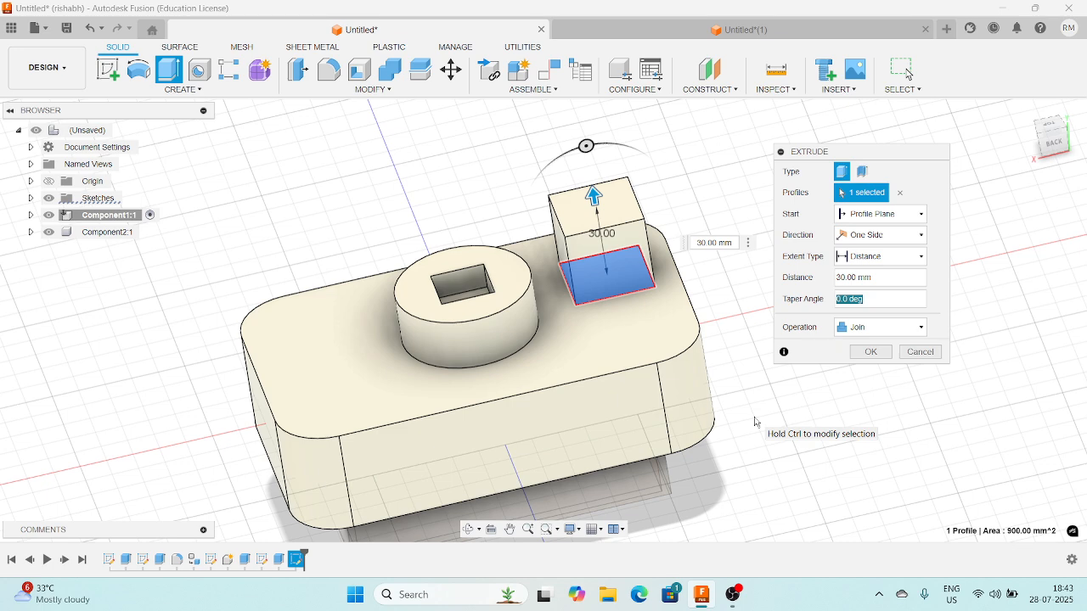
text(2)
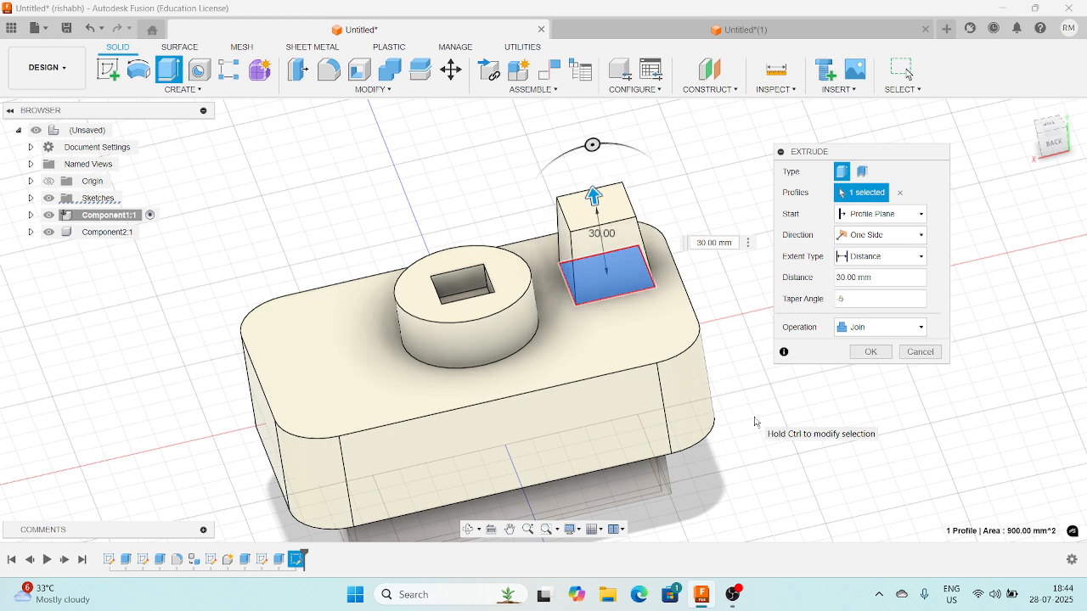
text(0)
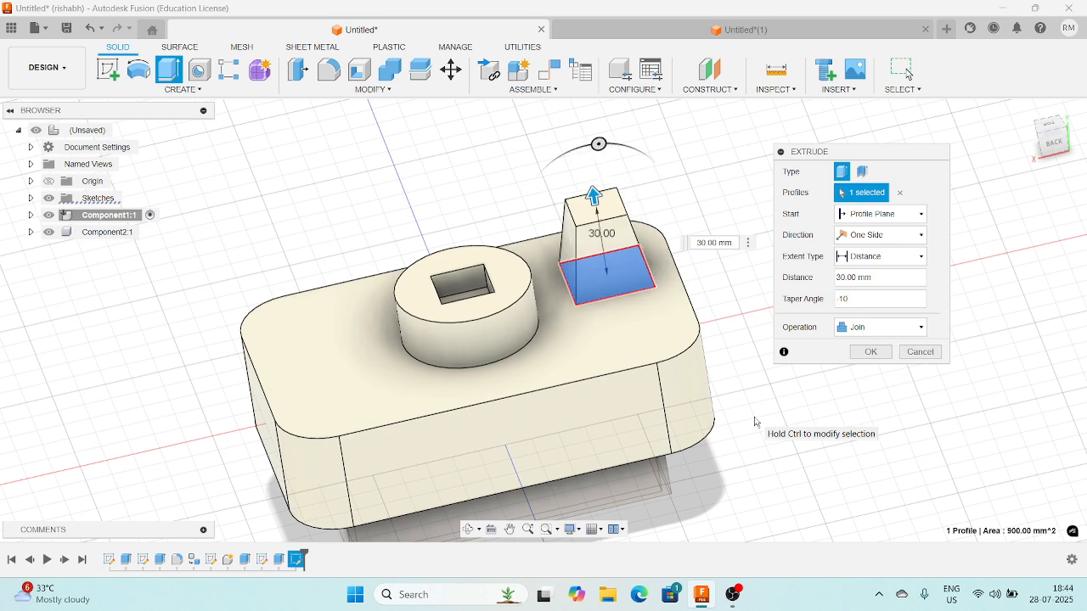
click(872, 351)
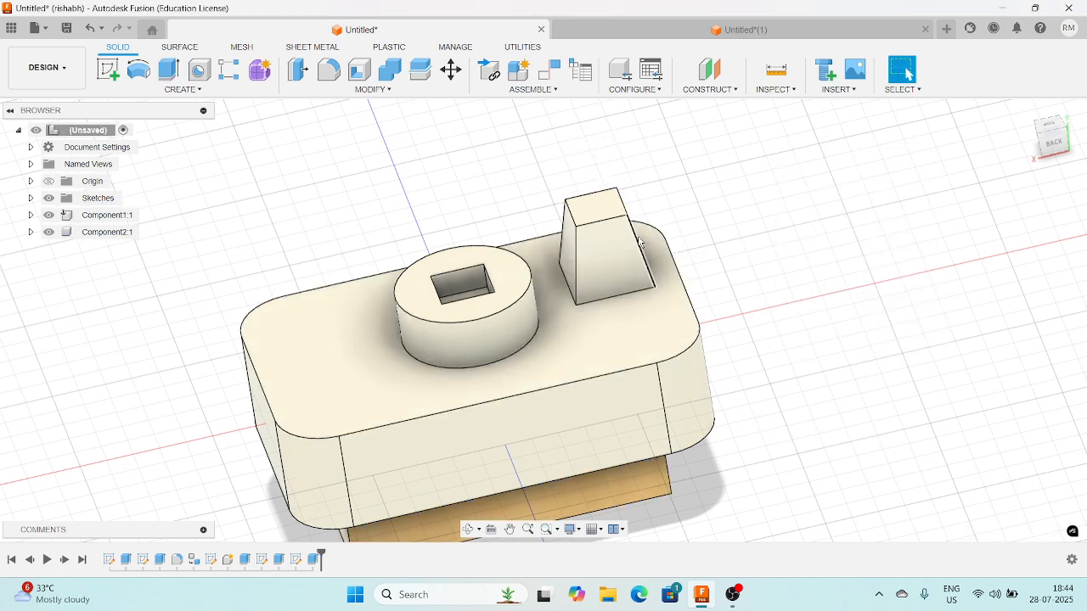
shift+middle_drag(657, 251, 825, 335)
scroll(827, 333, down, 3)
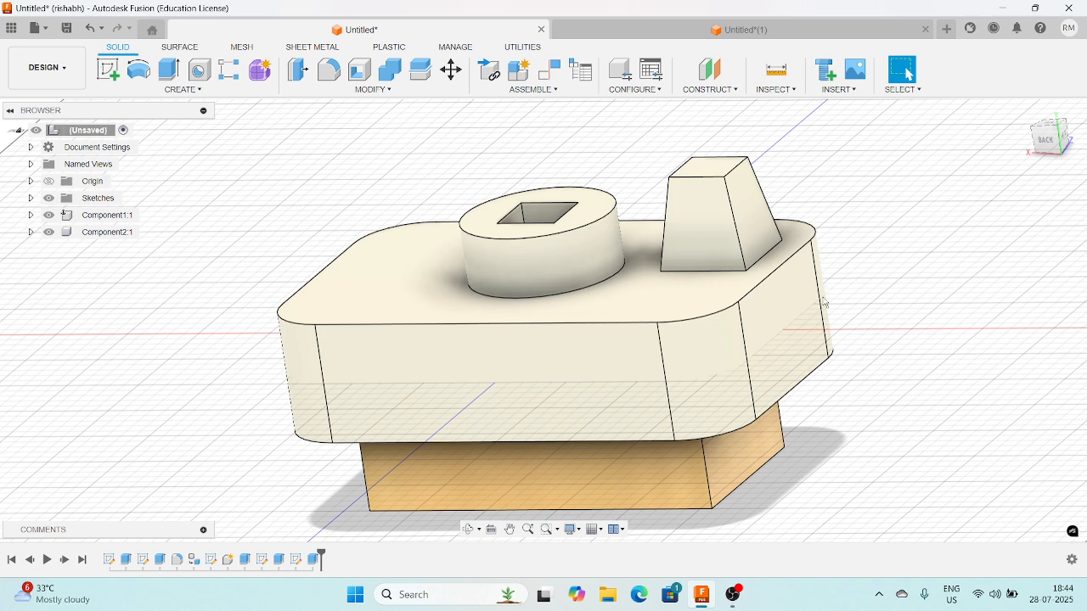
mouse_move(738, 594)
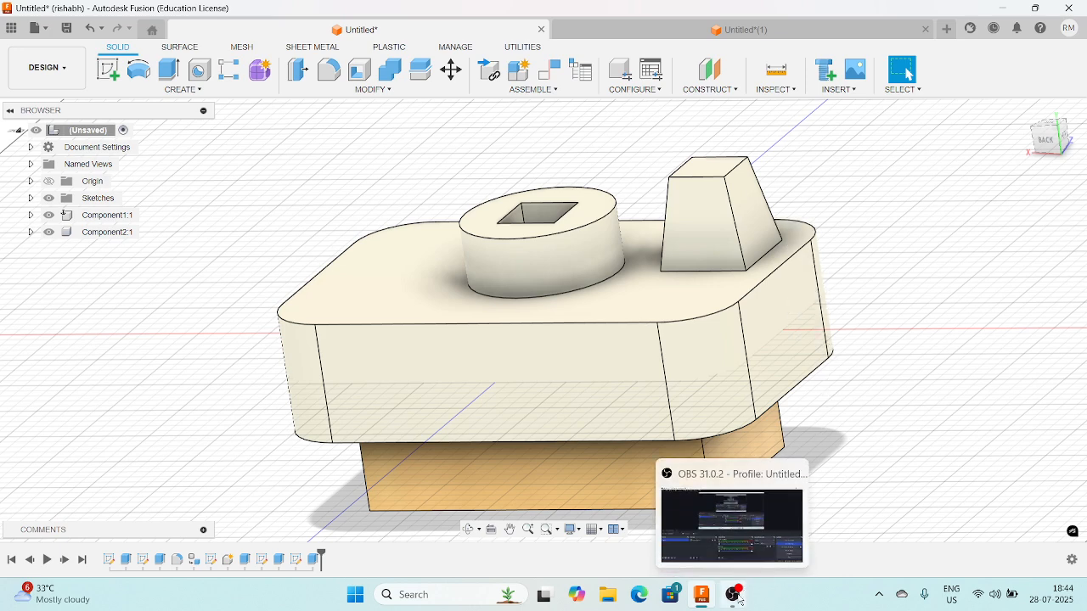